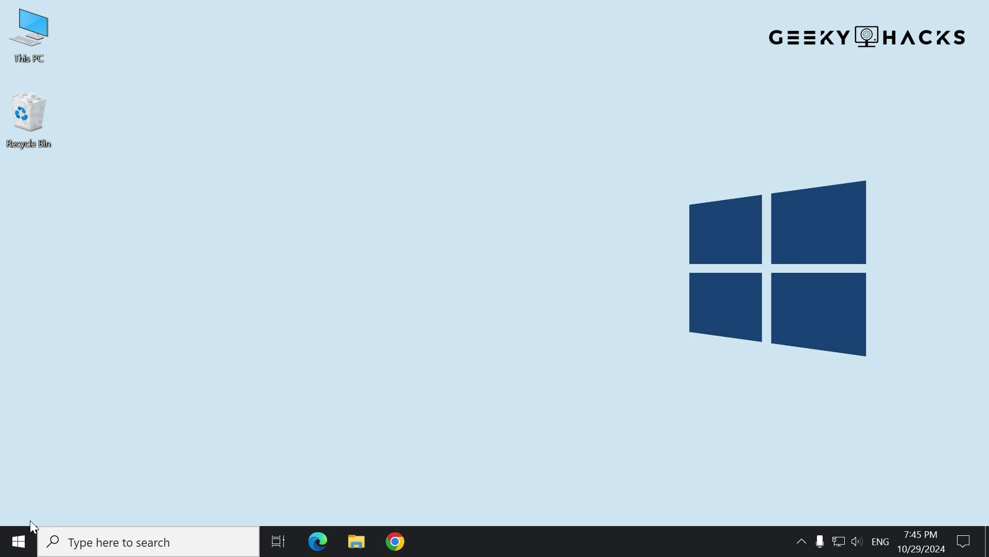
Step: Sign out of the ADMIN account from the Start menu
click(17, 541)
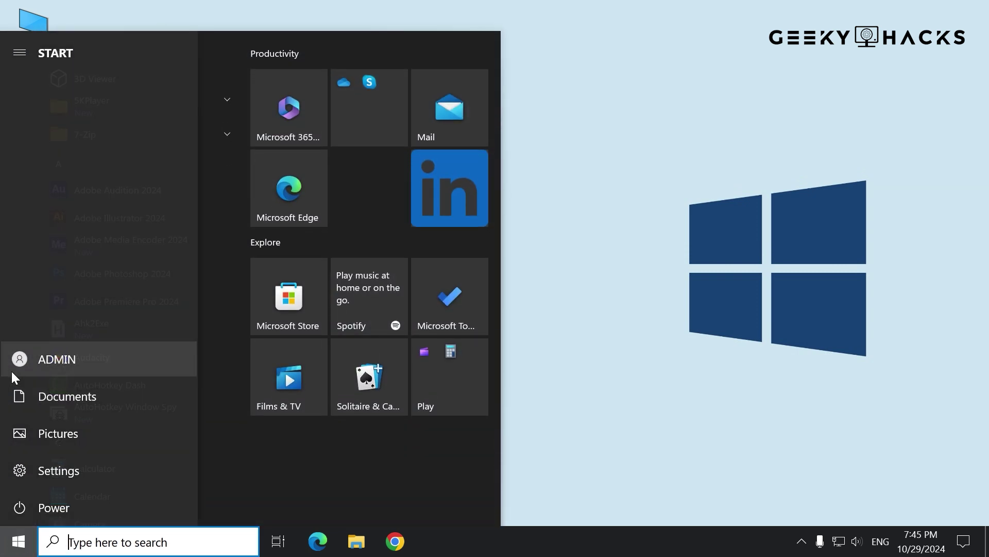
click(14, 365)
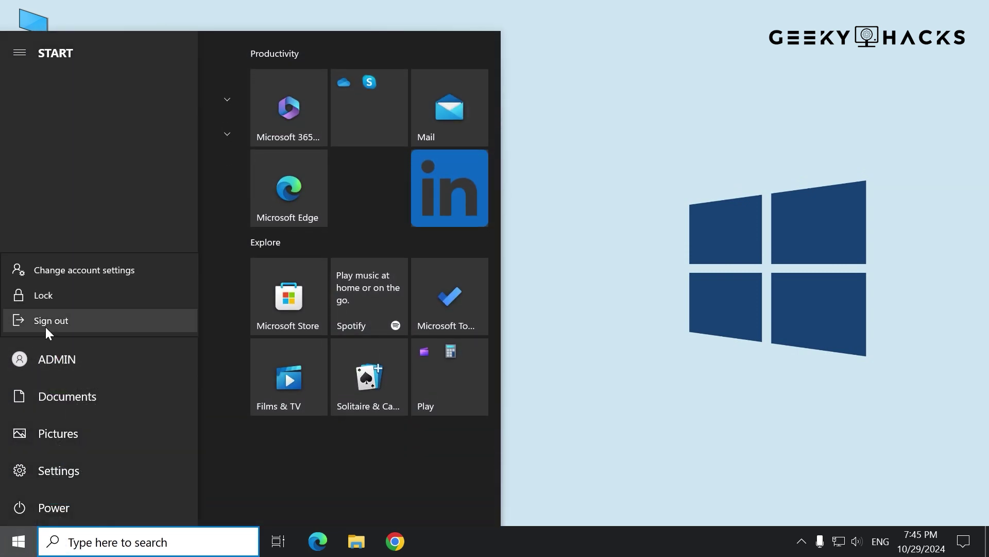
click(45, 321)
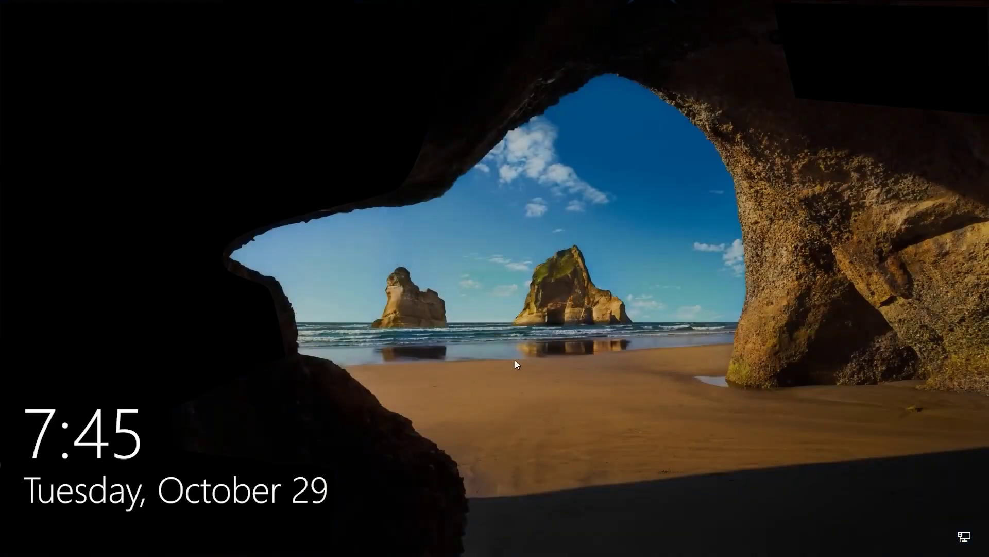
Step: Sign back in to ADMIN from the lock screen with its password
click(515, 360)
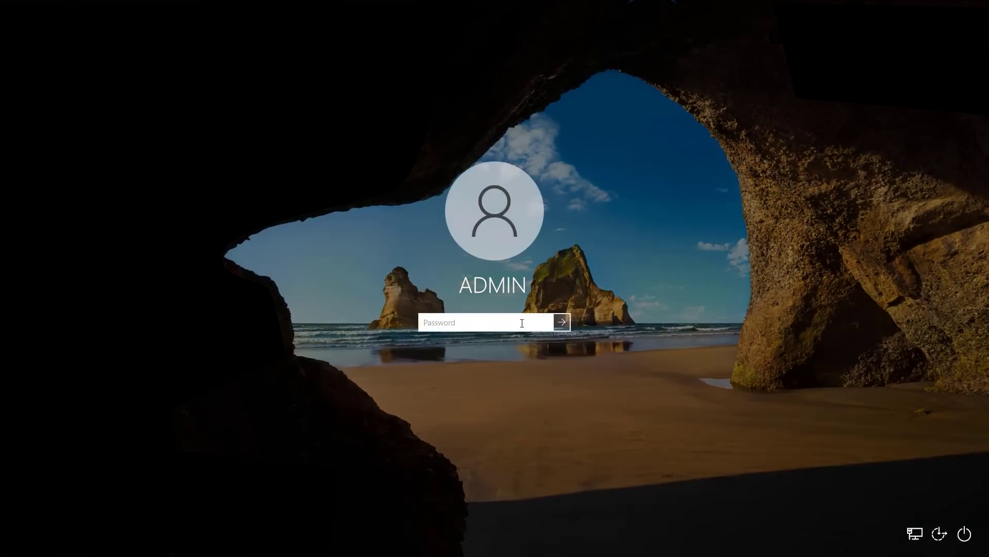
text(****)
key(Return)
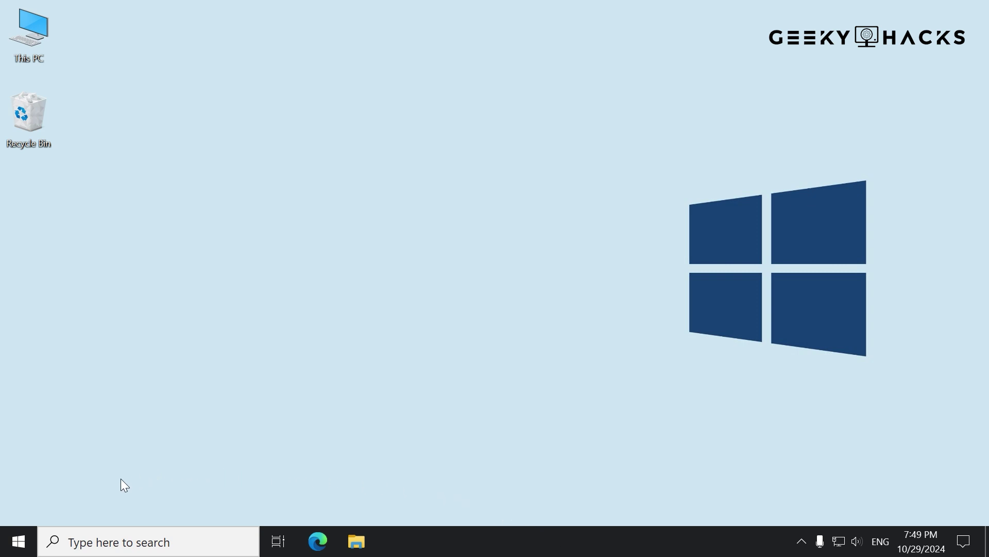
Step: Go to Settings Accounts > Sign-in options and expand the Password option
click(17, 540)
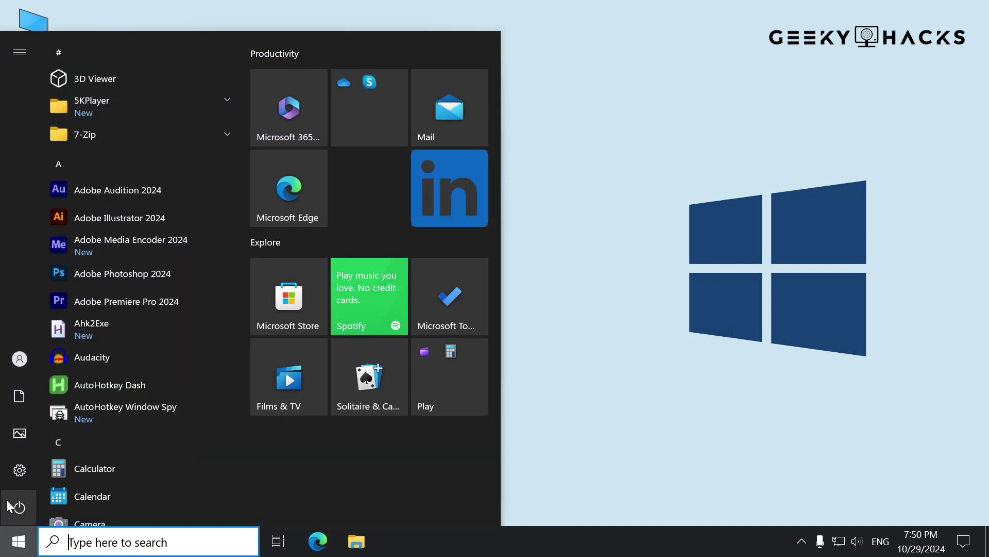
click(16, 478)
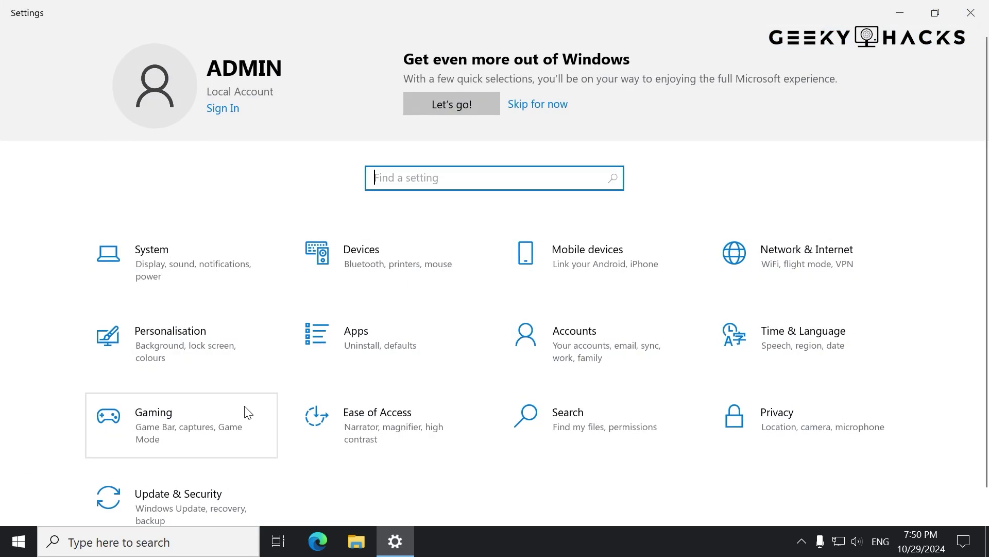
click(597, 360)
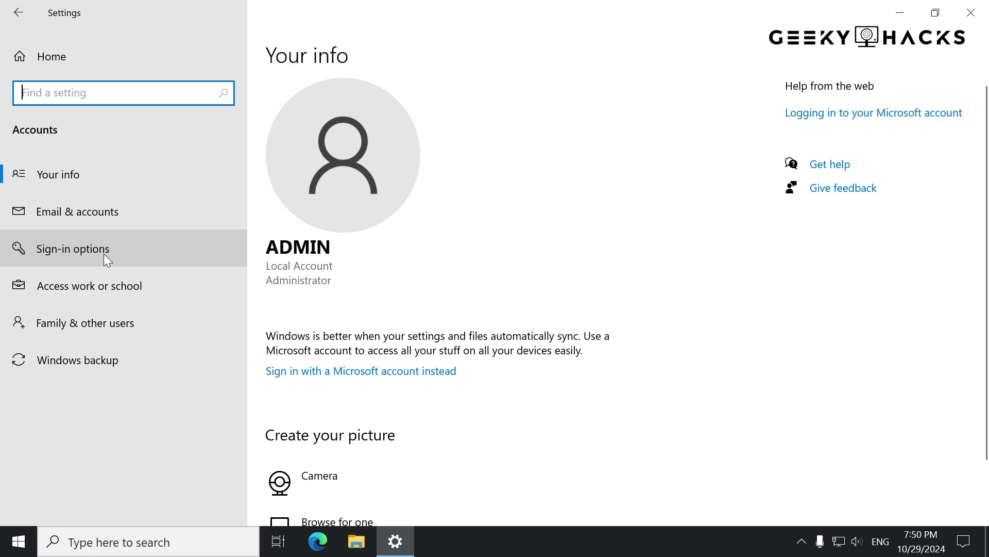
click(114, 255)
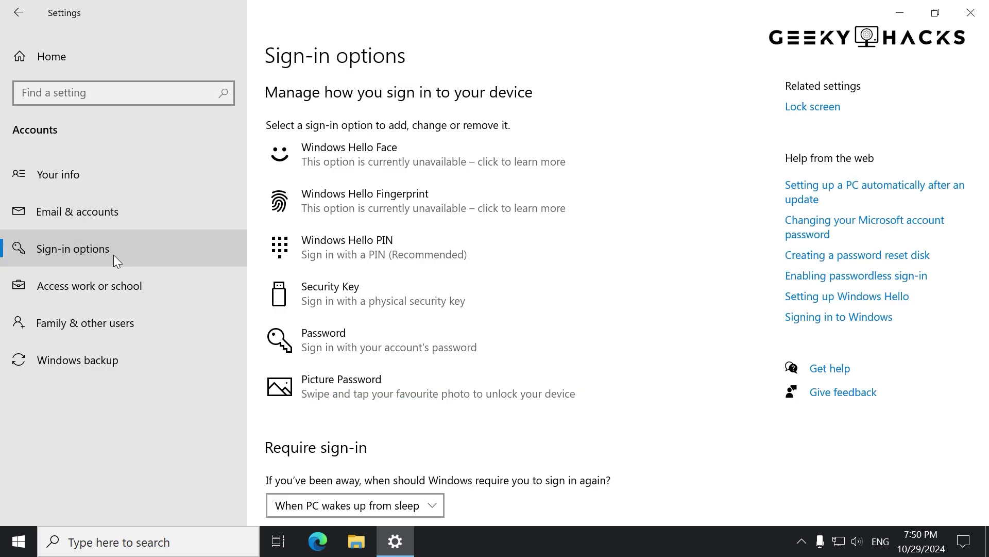
click(431, 350)
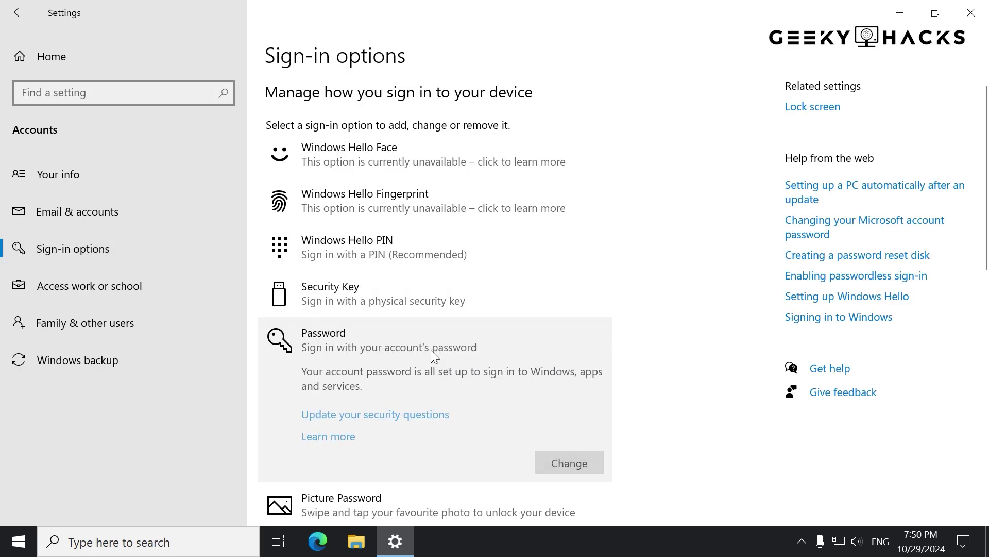
Step: Change the password, enter the current one, leave the new one blank, then close Settings
click(601, 470)
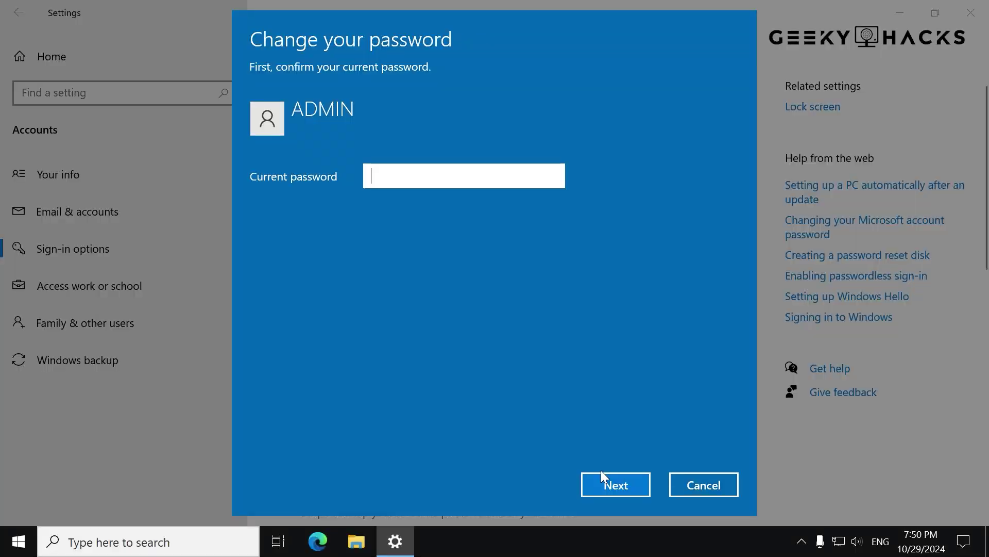
text(••••)
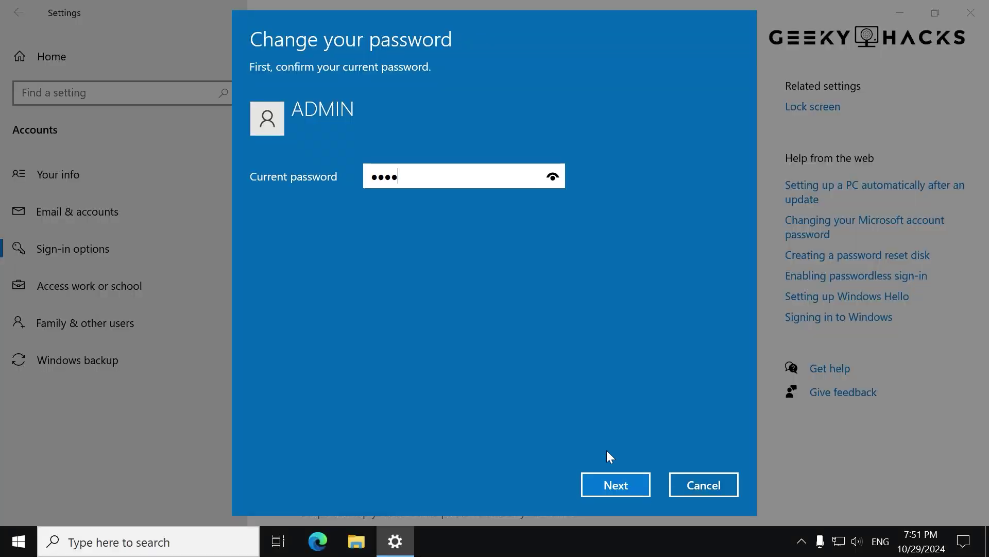
click(643, 493)
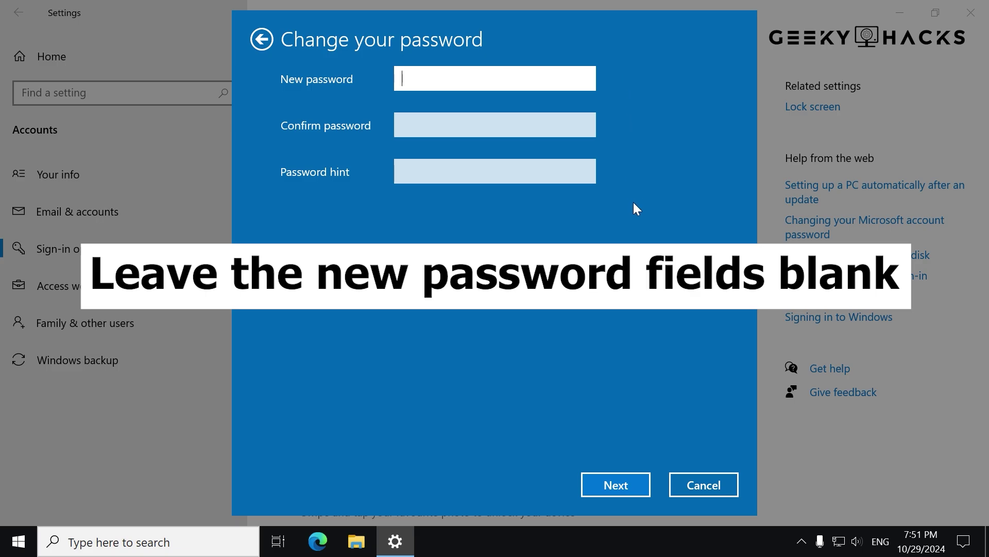
click(639, 485)
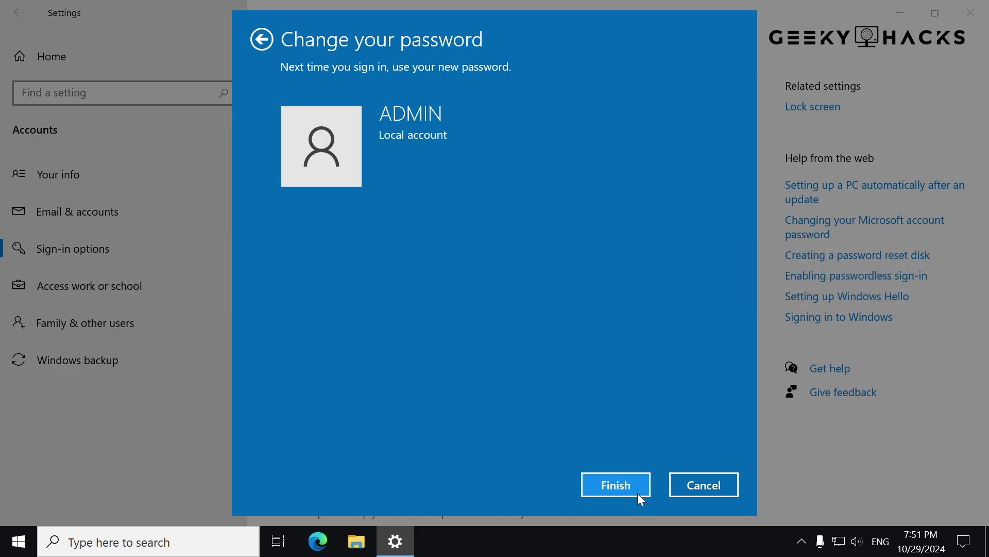
click(638, 492)
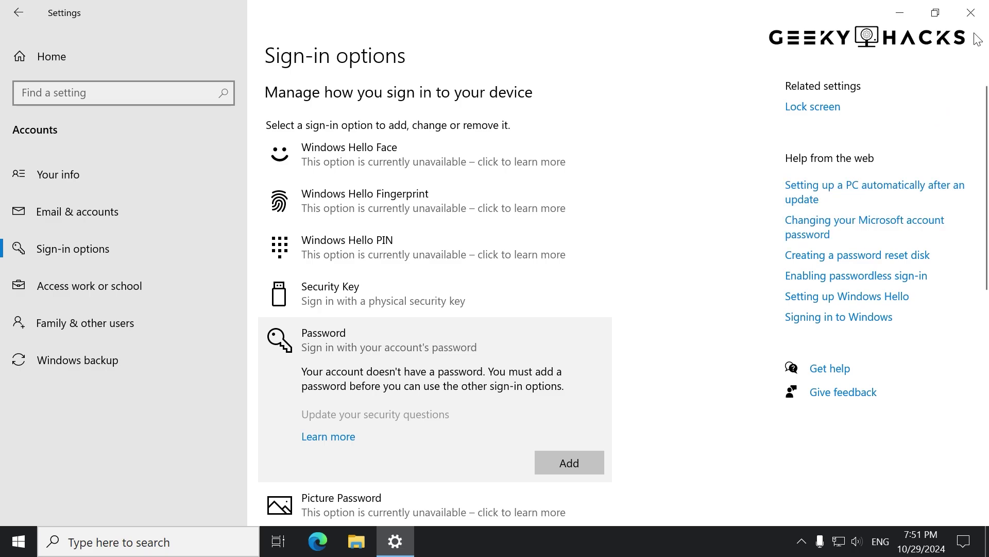
click(975, 16)
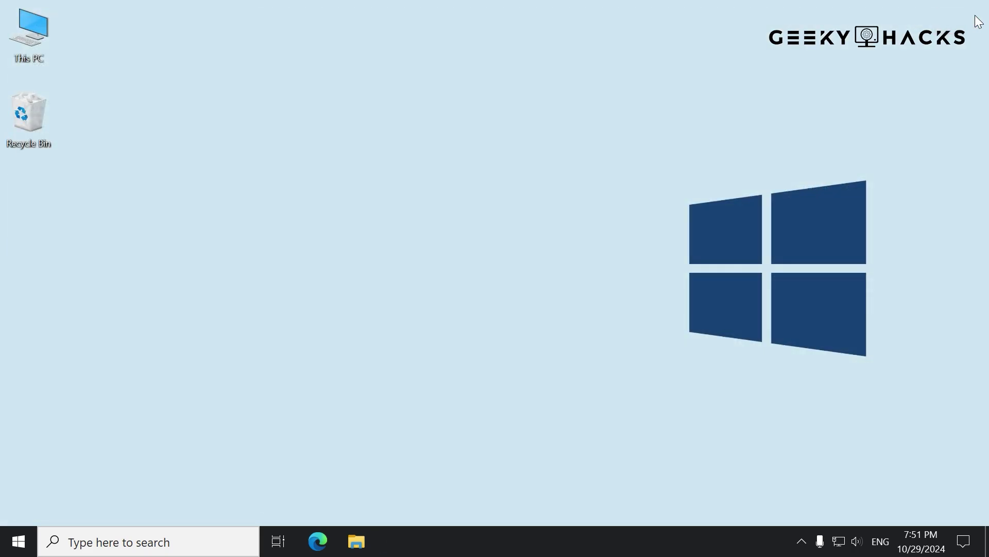
Step: Sign out of the ADMIN account using the Start menu account button
click(12, 542)
click(7, 357)
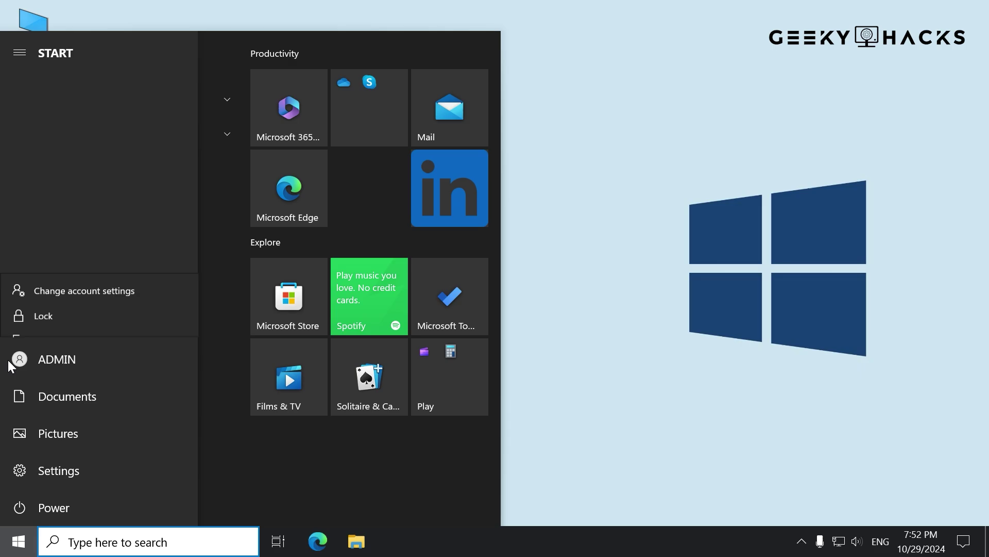
click(26, 326)
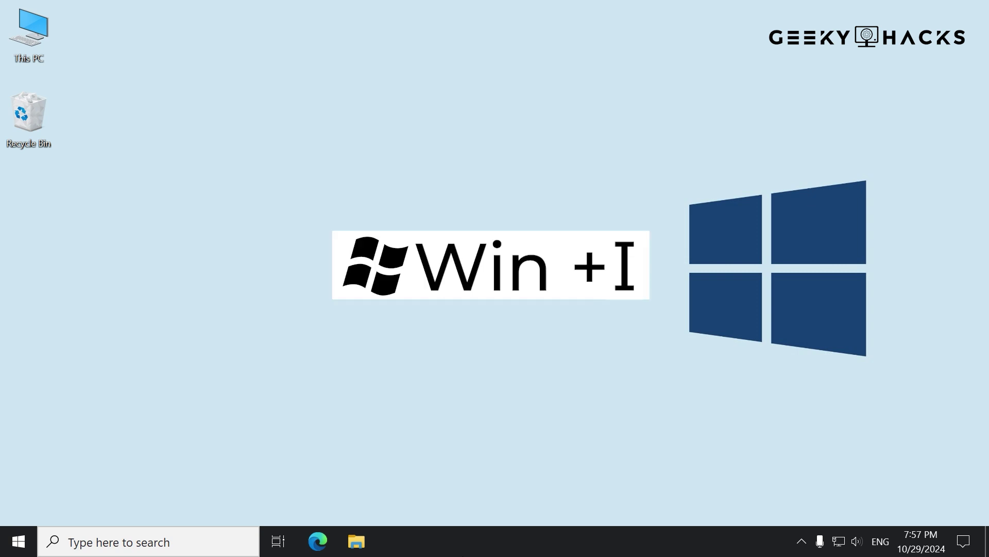
Step: Set Require sign-in after sleep to Never in Sign-in options, then close Settings
key(super+i)
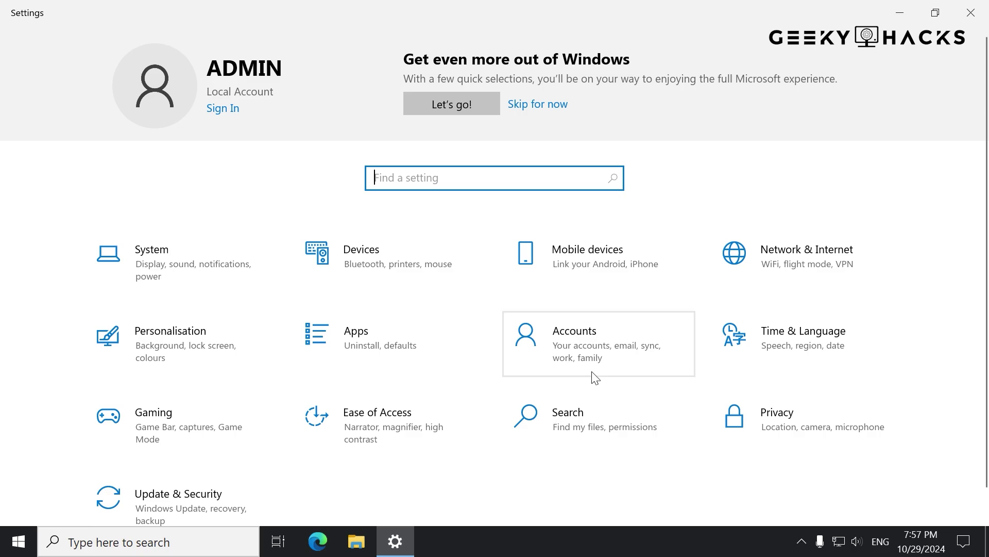
click(635, 371)
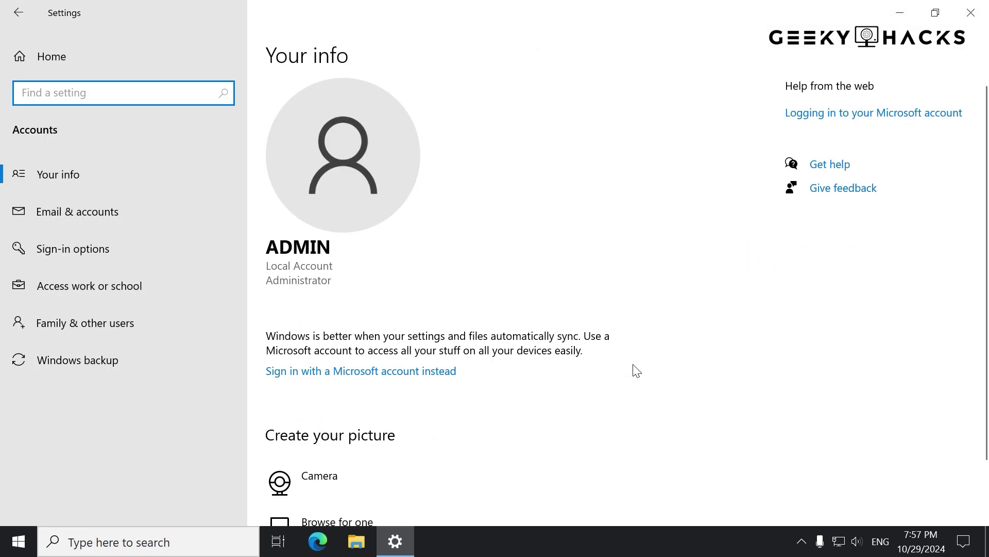
click(179, 254)
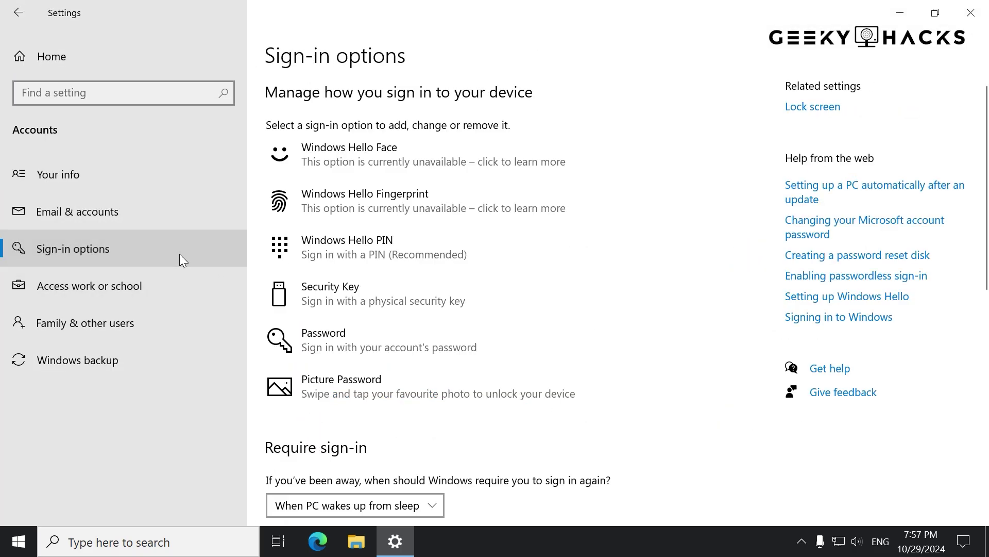
scroll(742, 361, down, 2)
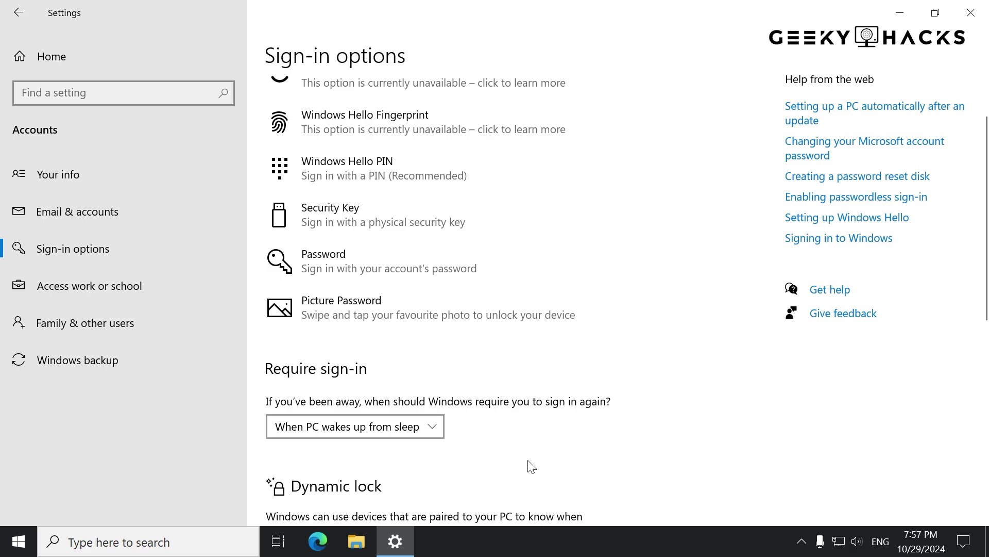
click(428, 431)
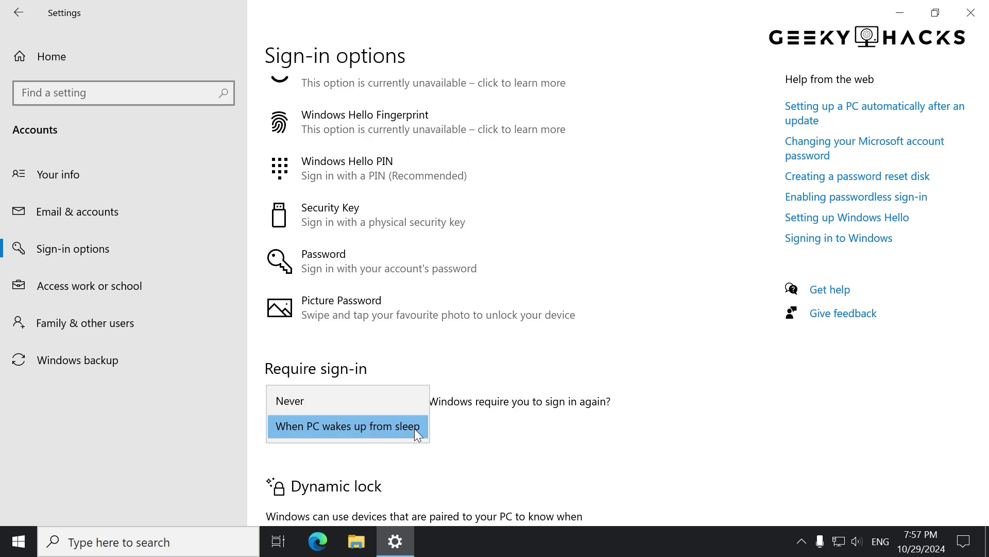
click(386, 405)
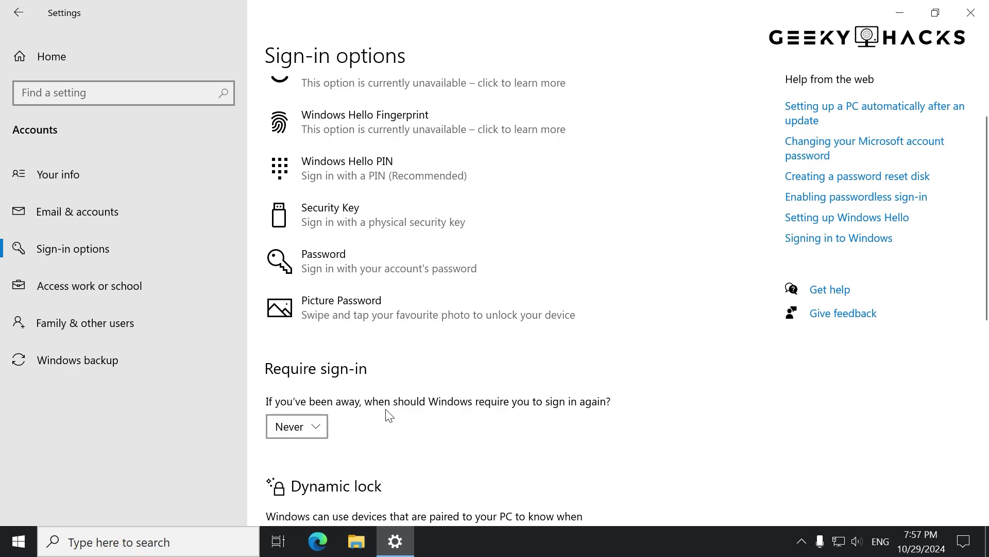
click(969, 16)
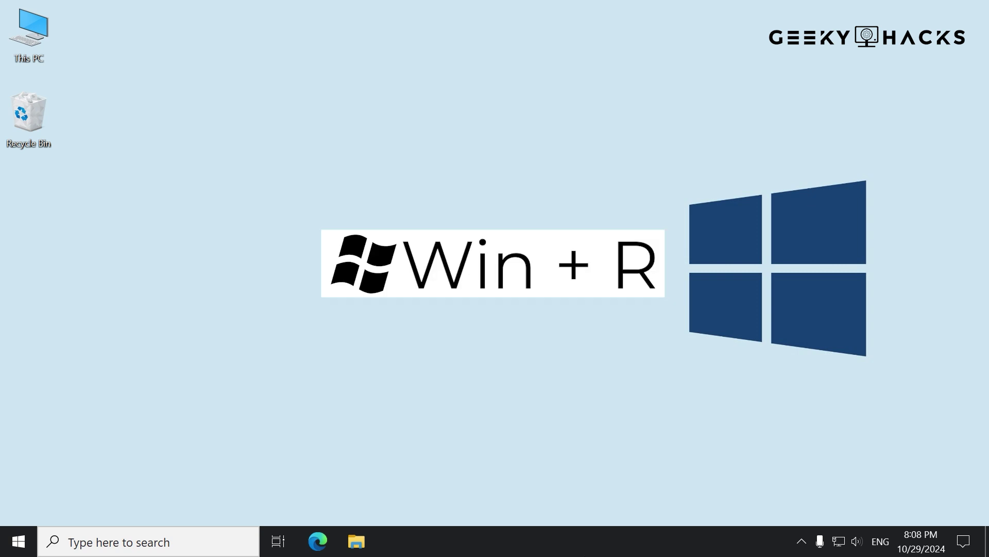
Step: Launch regedit from the Run box and approve the UAC prompt
key(super+r)
text(re)
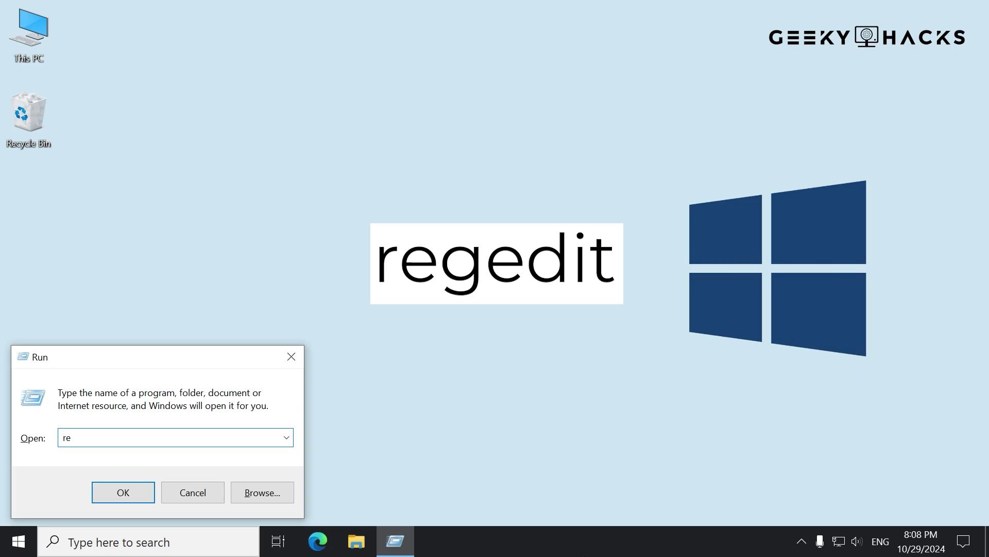
text(gedit)
key(Return)
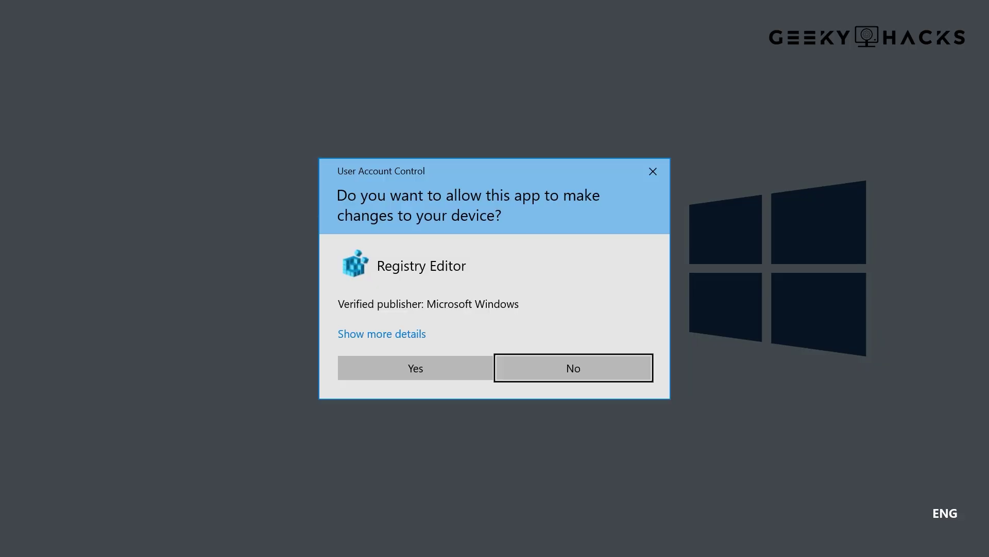
key(Left)
key(Return)
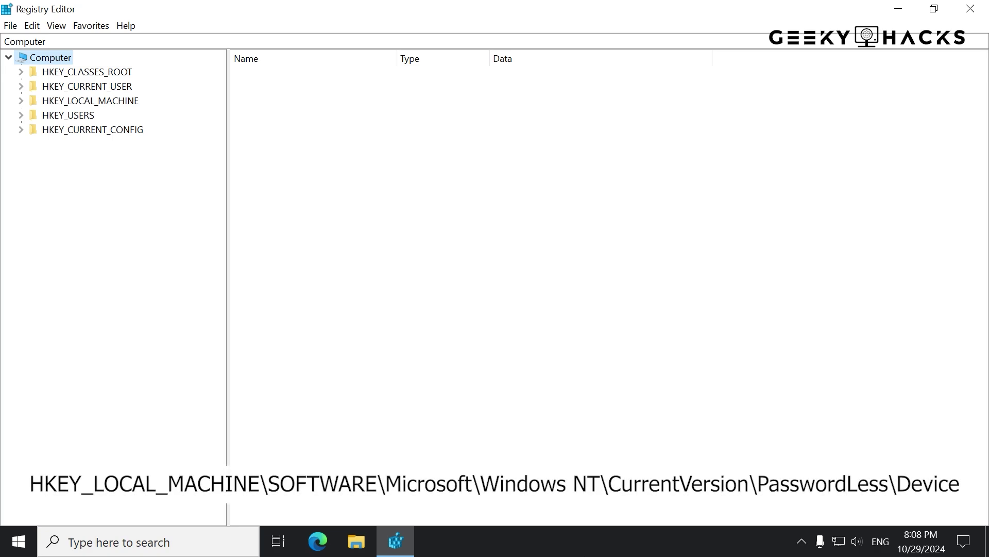
Step: Expand HKEY_LOCAL_MACHINE > SOFTWARE > Microsoft in the registry tree
click(61, 103)
click(21, 100)
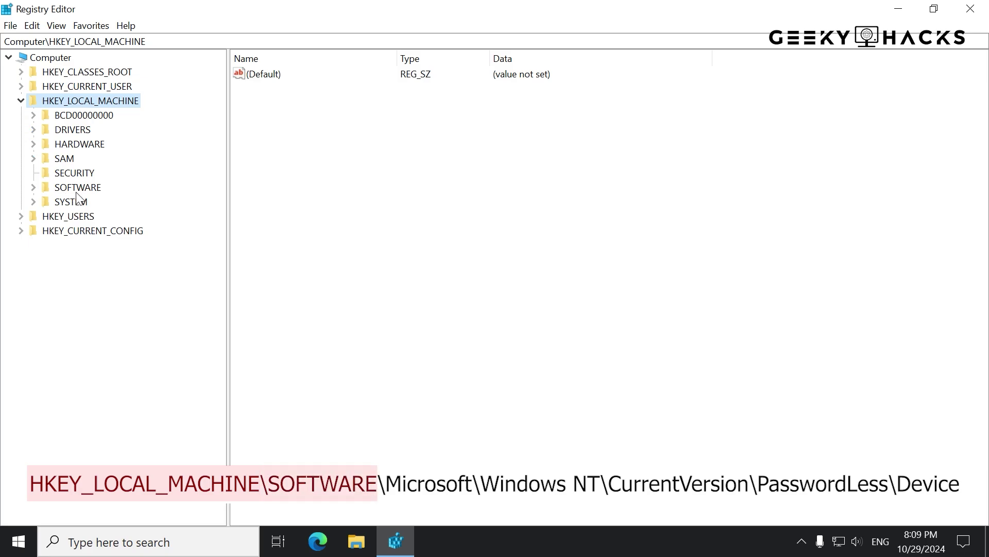
click(60, 190)
click(33, 187)
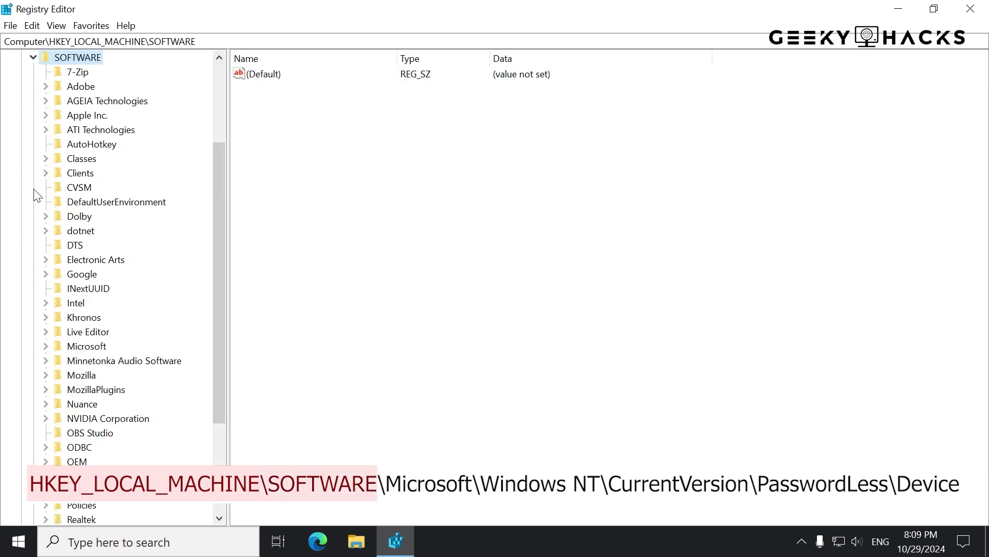
click(82, 347)
click(47, 348)
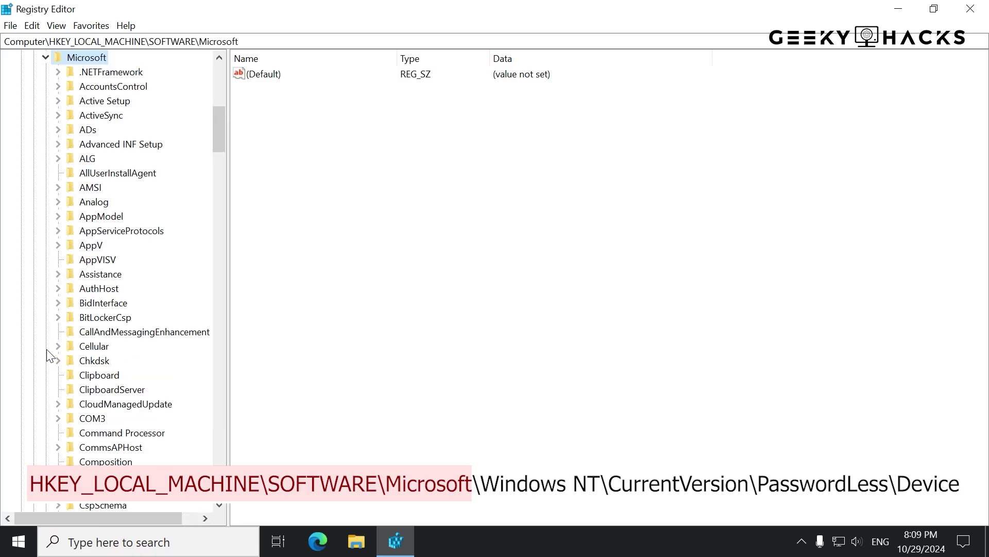
Step: Expand Windows NT > CurrentVersion and select the PasswordLess key
drag(219, 135, 266, 449)
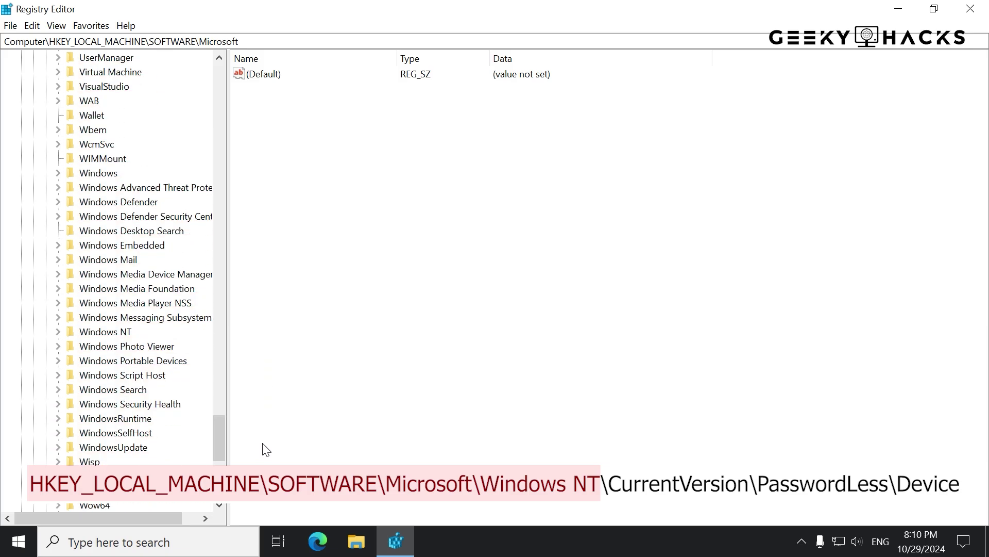
click(114, 336)
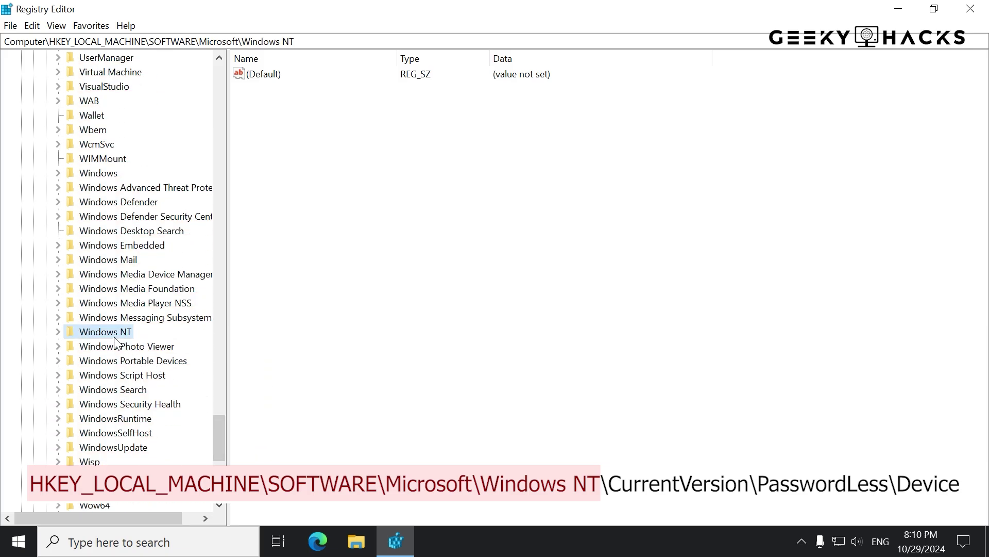
click(58, 332)
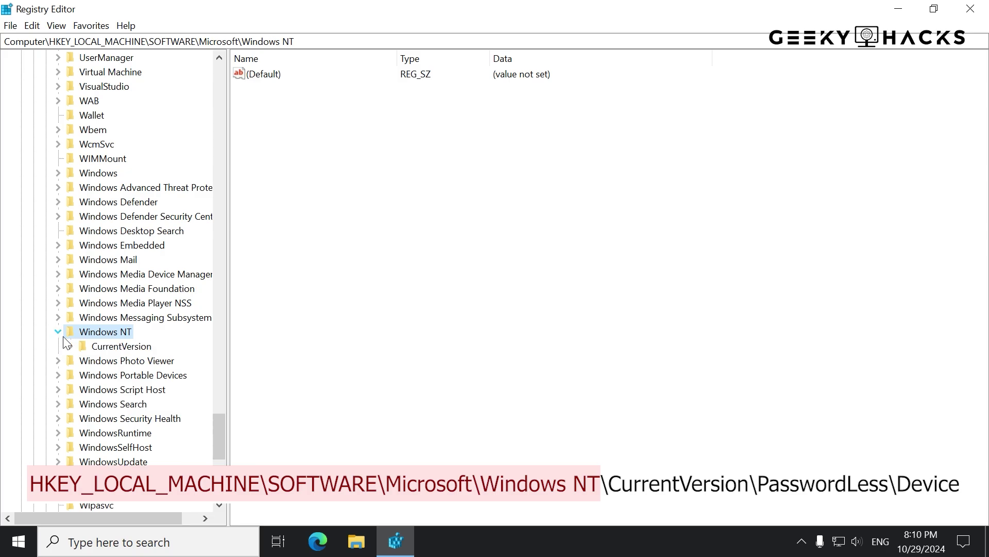
click(101, 349)
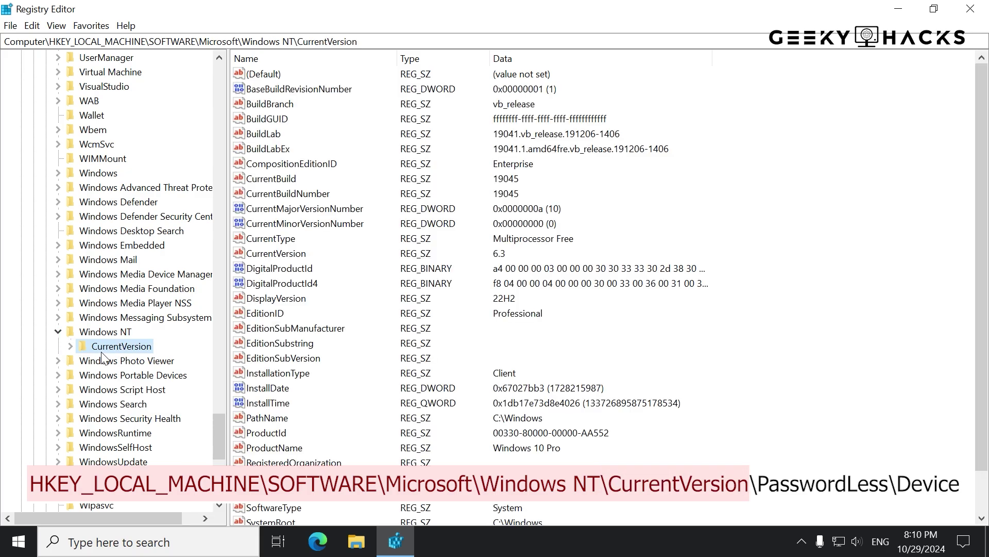
click(70, 347)
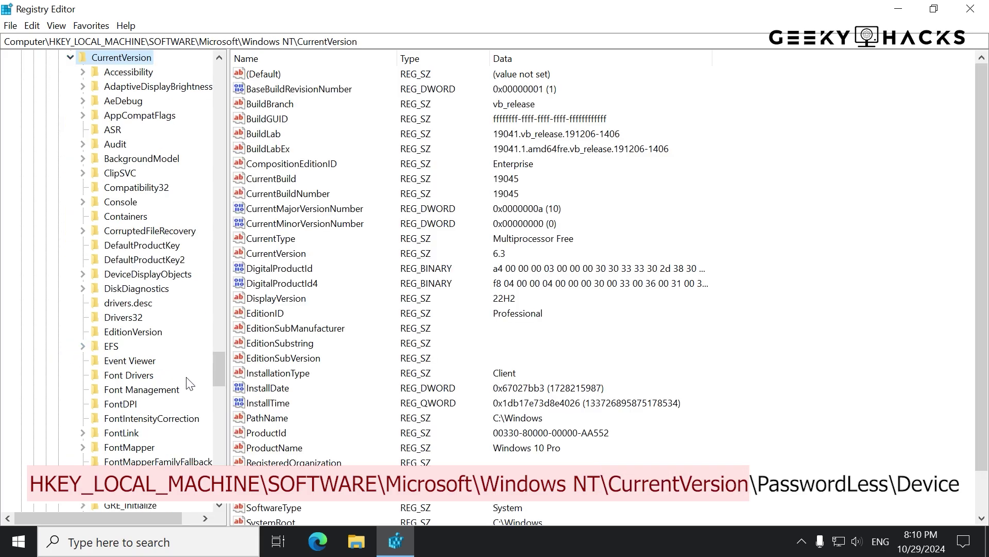
drag(221, 369, 227, 418)
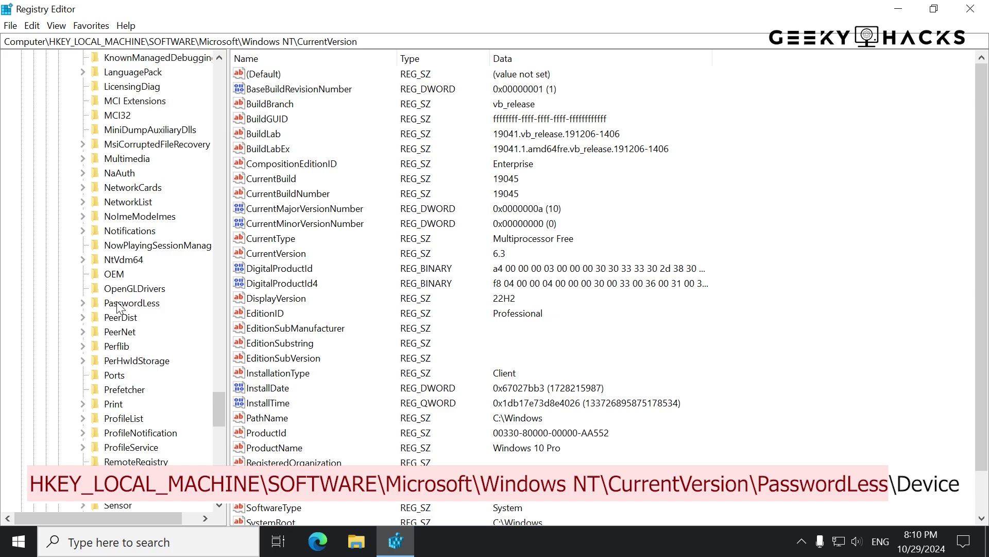
click(145, 305)
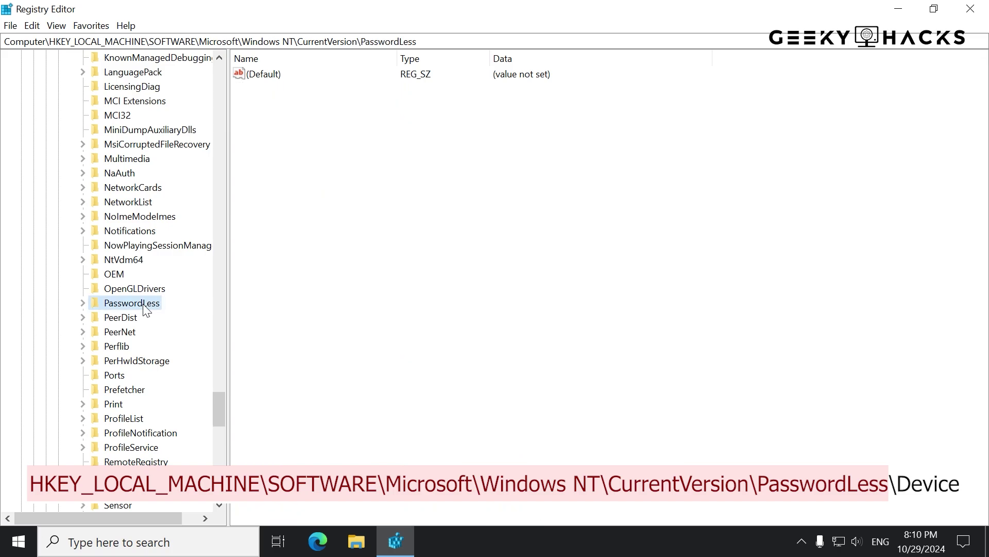
Step: Expand PasswordLess and select its Device subkey
click(82, 304)
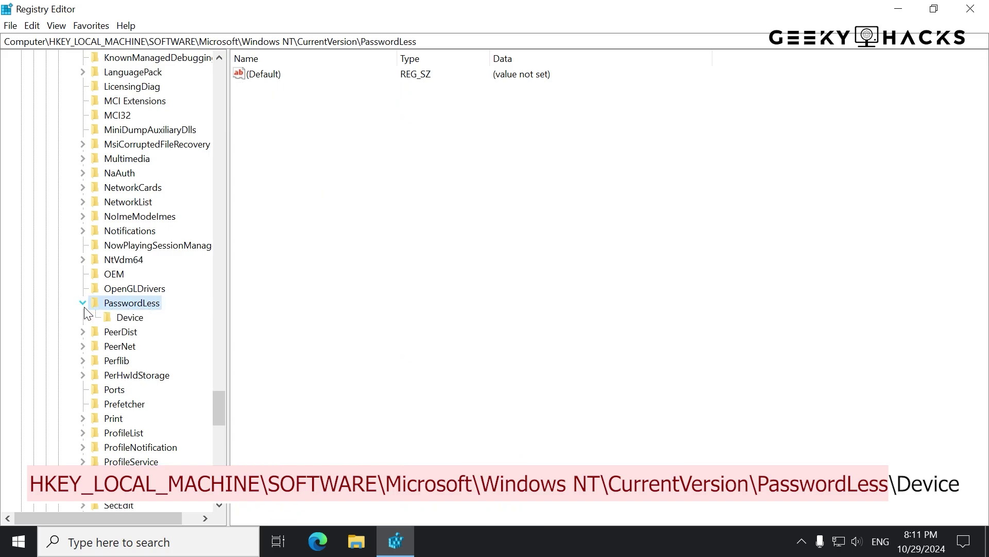
click(130, 323)
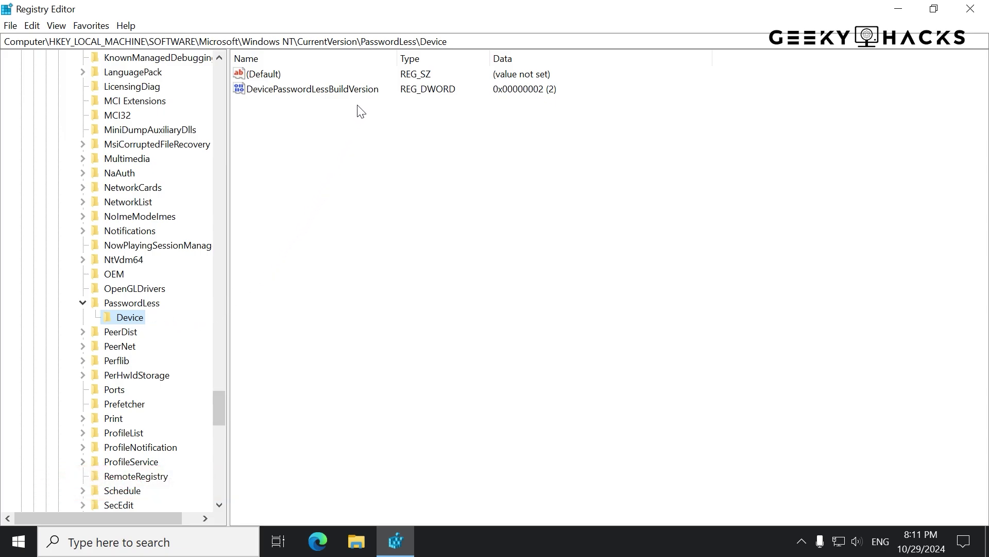
Step: Change DevicePasswordLessBuildVersion from 2 to 0 and close Registry Editor
double_click(362, 92)
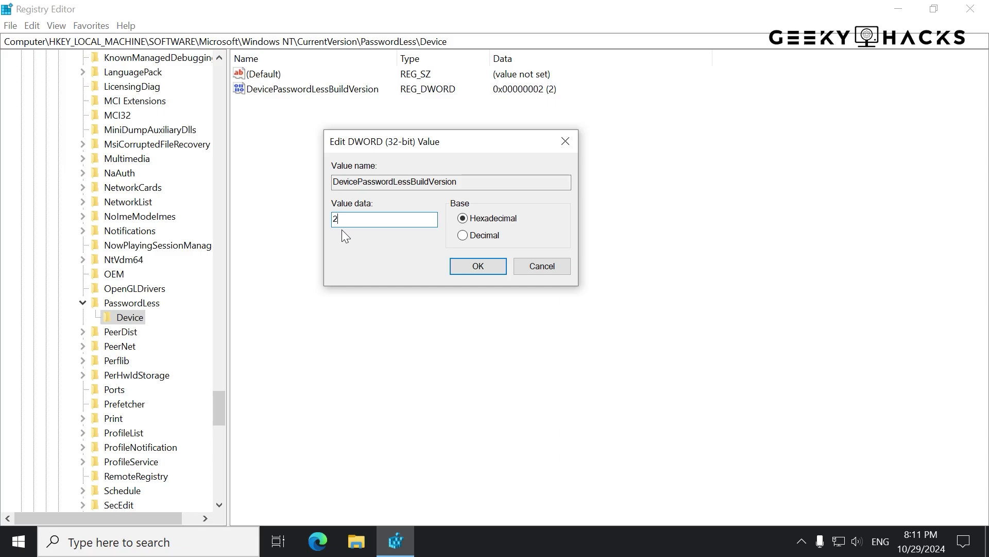
key(ctrl+a)
text(0)
click(479, 271)
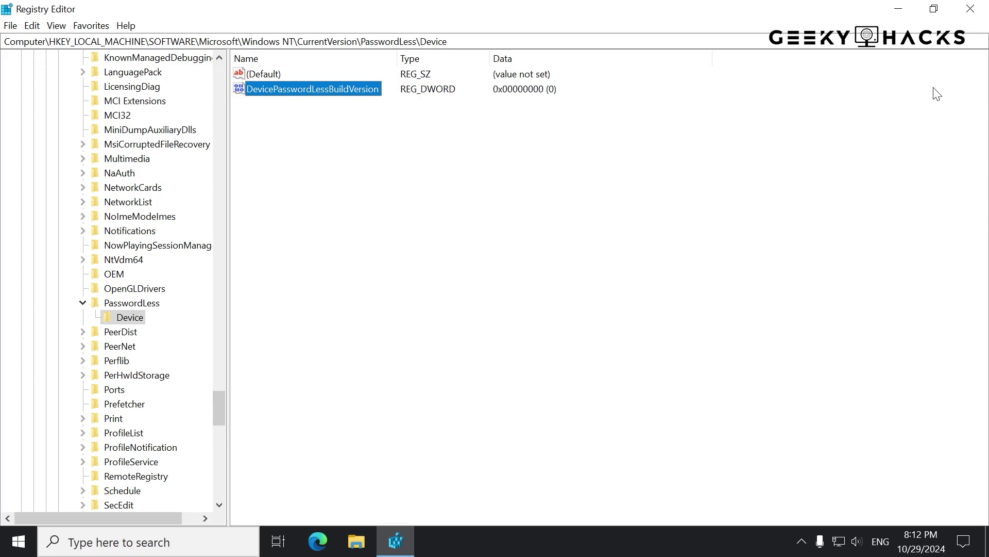
click(977, 15)
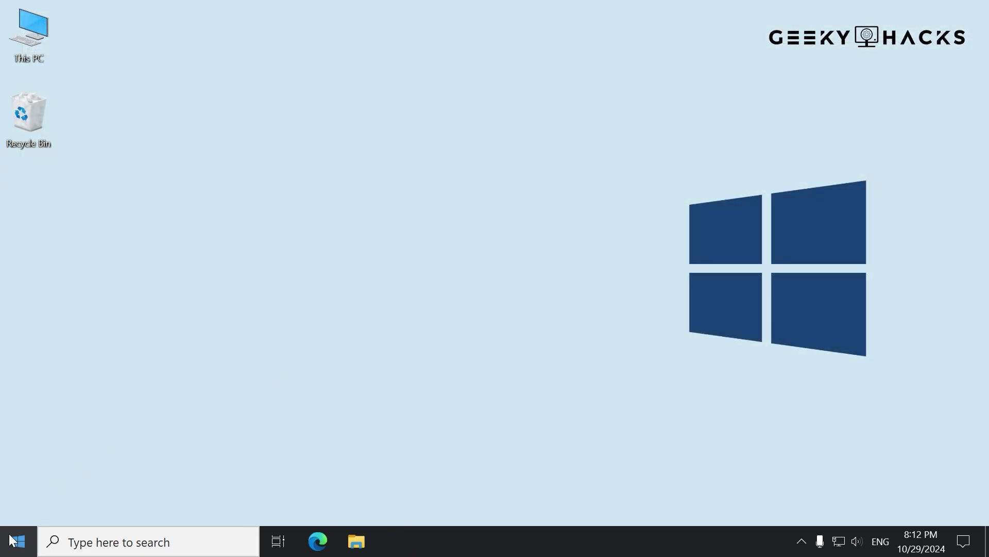
Step: Restart the computer from the Start menu Power options
click(9, 552)
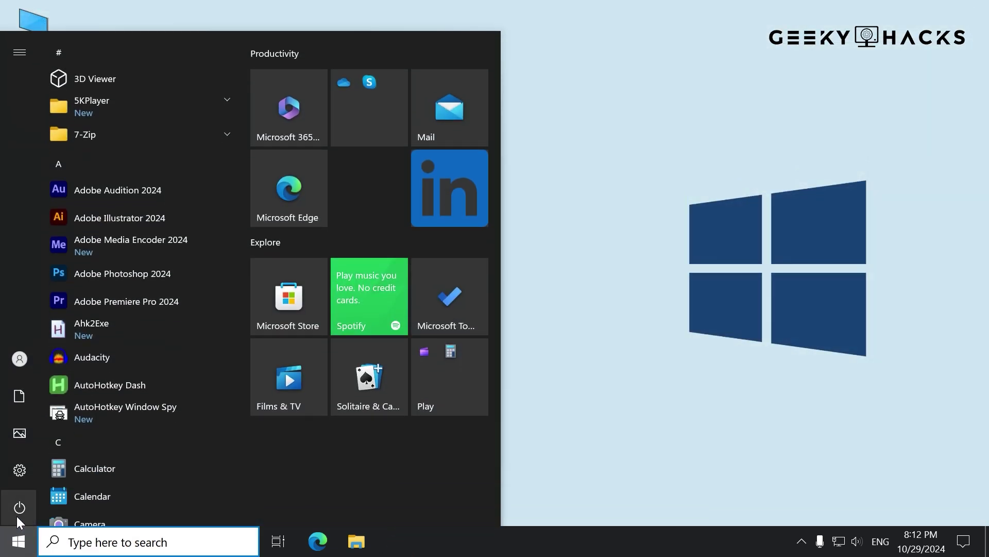
click(16, 515)
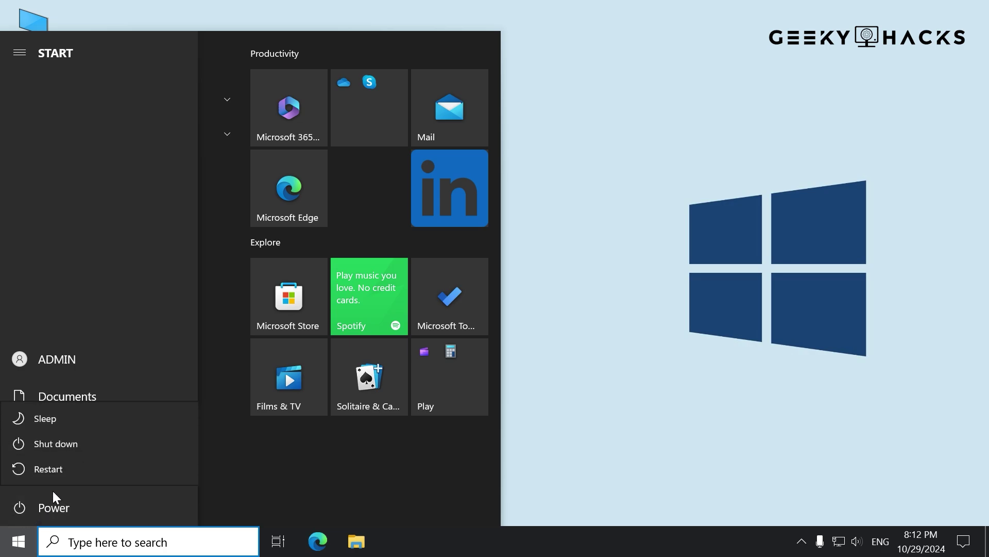
click(82, 472)
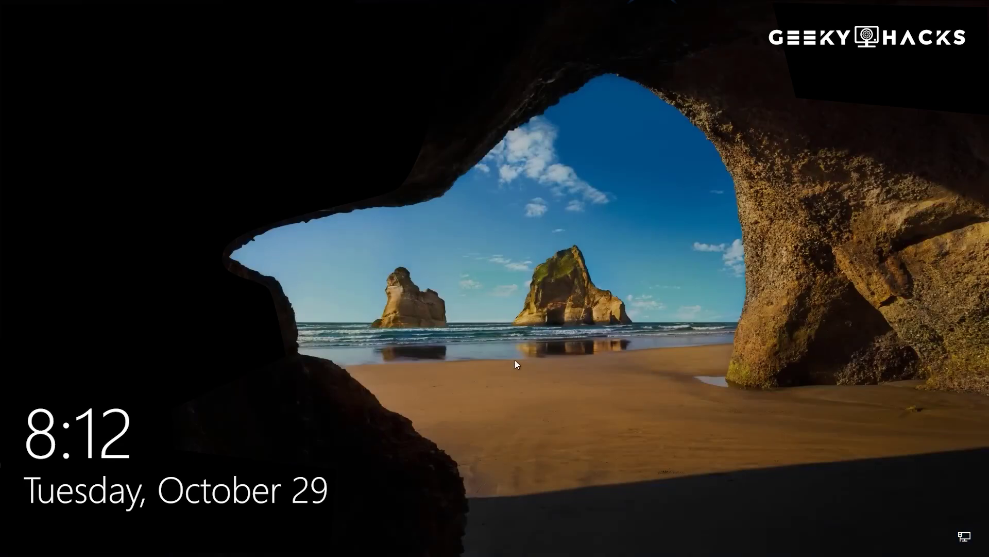
Step: Sign in to the ADMIN account from the lock screen with its password
click(515, 360)
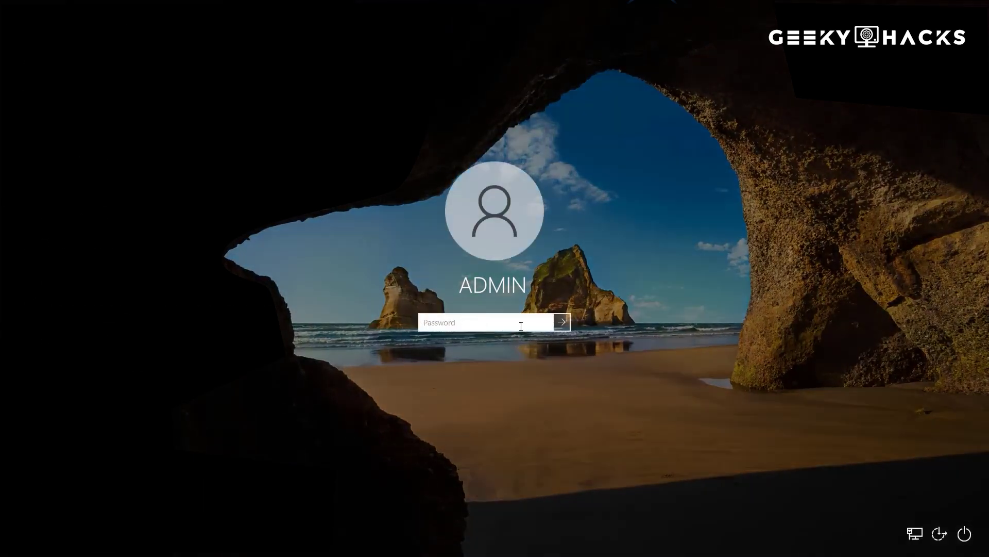
text(••••)
key(Return)
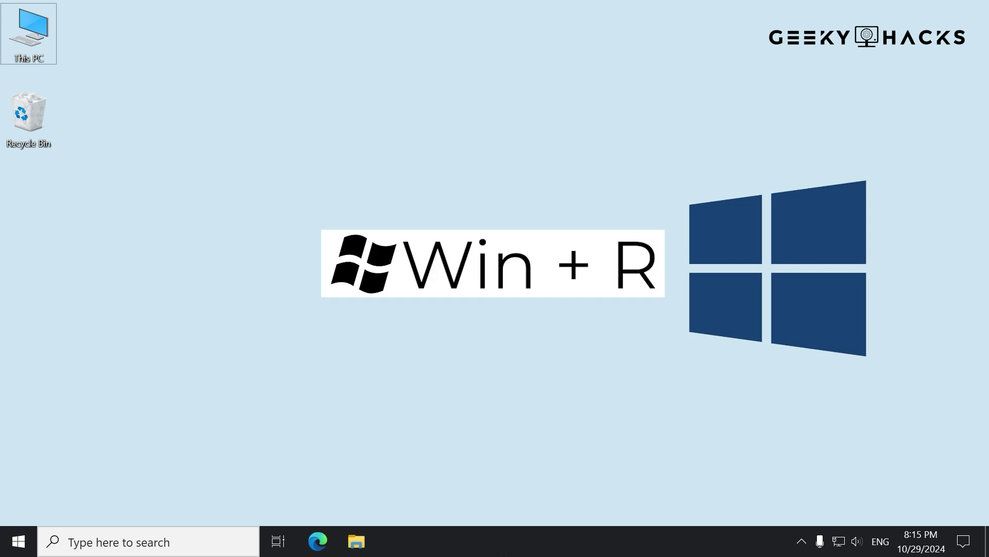
Step: Run netplwiz from the Win+R box to open User Accounts
key(super+r)
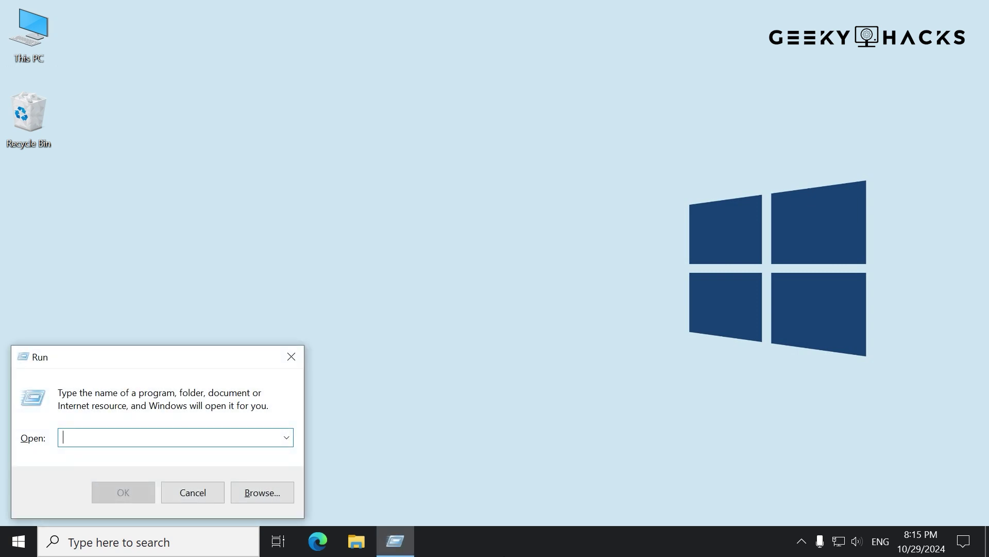
text(net)
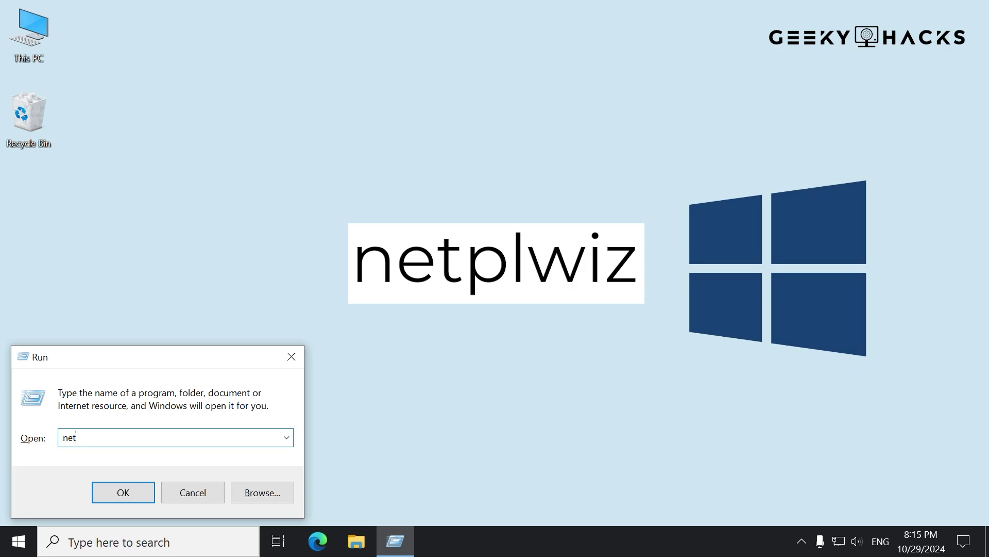
text(plwiz)
key(Return)
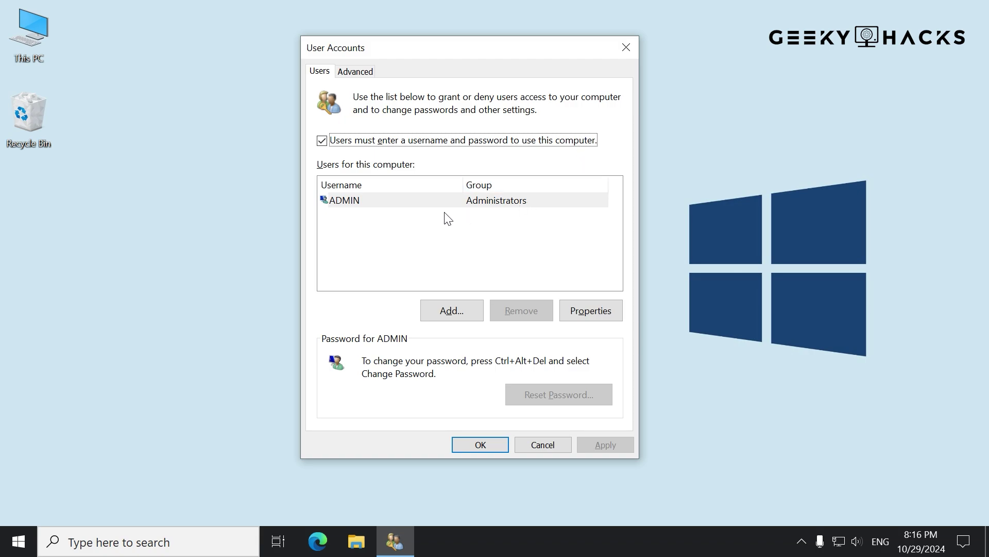
Step: For ADMIN, uncheck 'Users must enter a username and password to use this computer' and apply
click(479, 206)
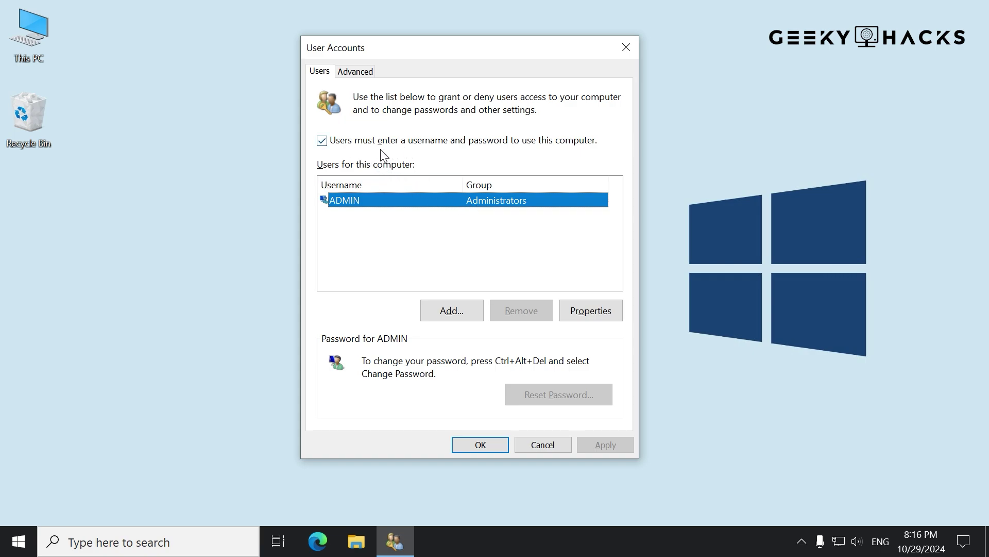
click(321, 144)
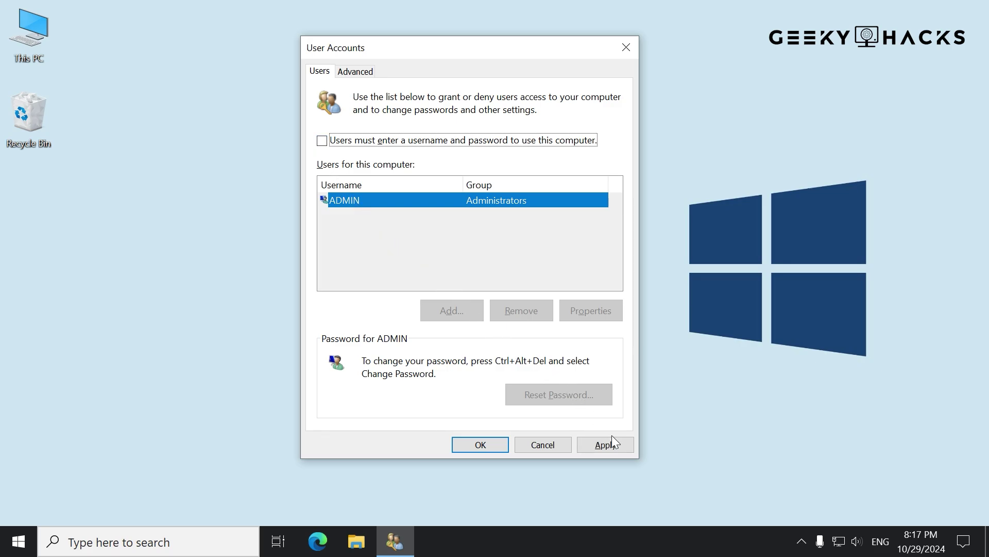
click(613, 439)
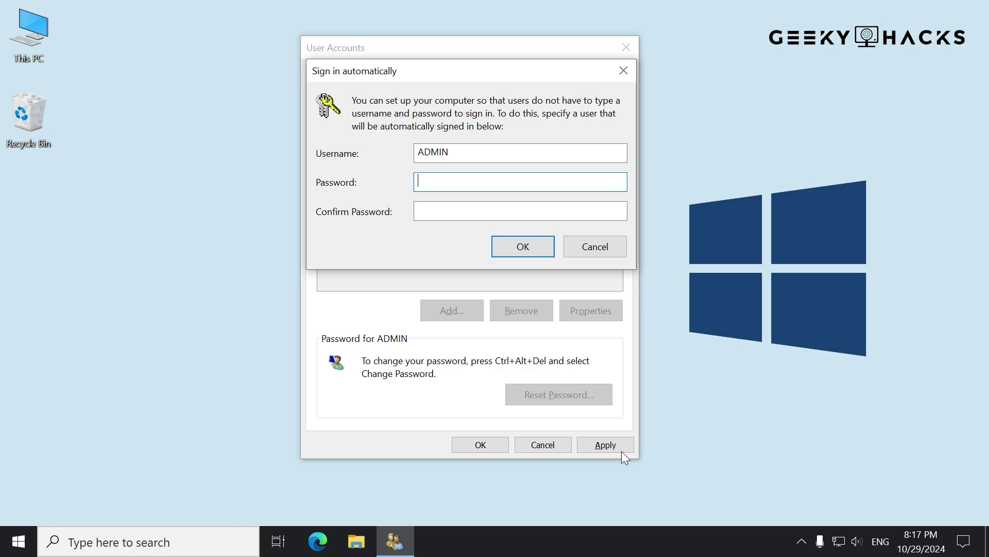
Step: Enter the ADMIN account password in both fields to confirm automatic sign-in, then close User Accounts with OK
text(••)
key(Tab)
text(••••)
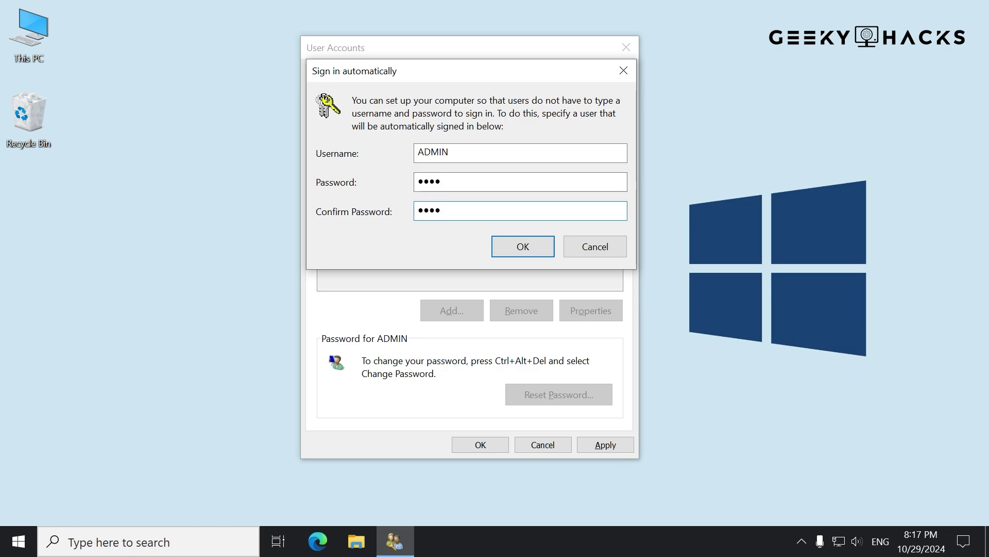
click(533, 251)
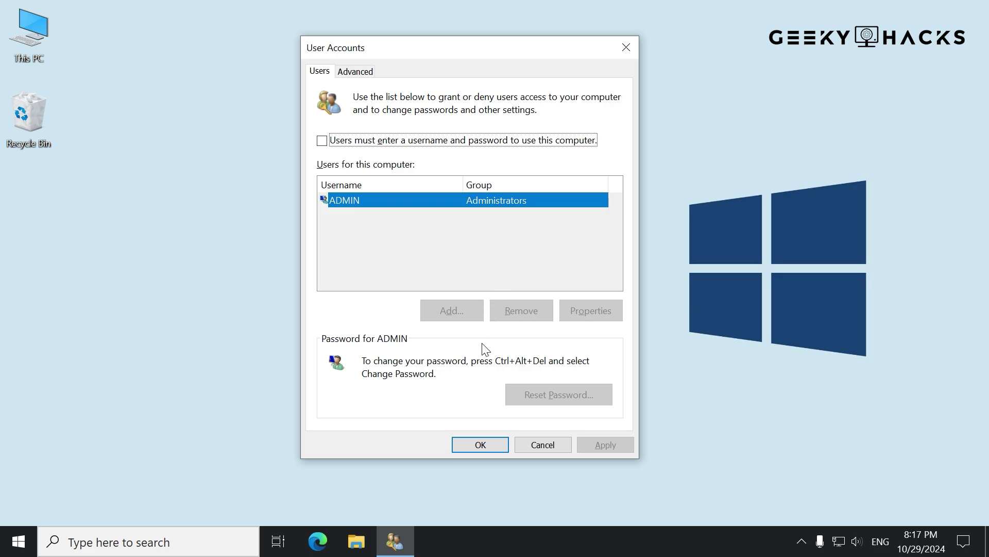
click(492, 446)
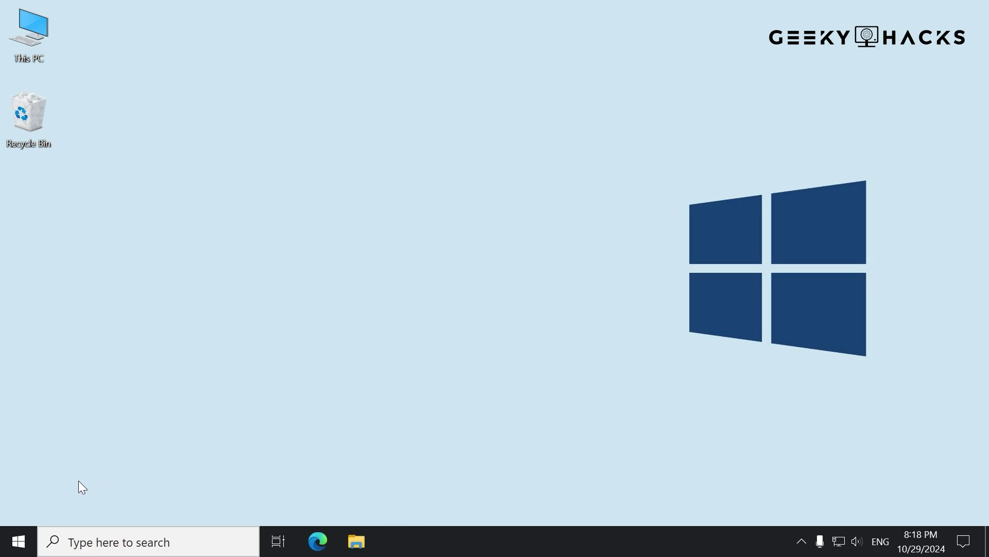
Step: Restart Windows from the Start menu's Power options
click(18, 546)
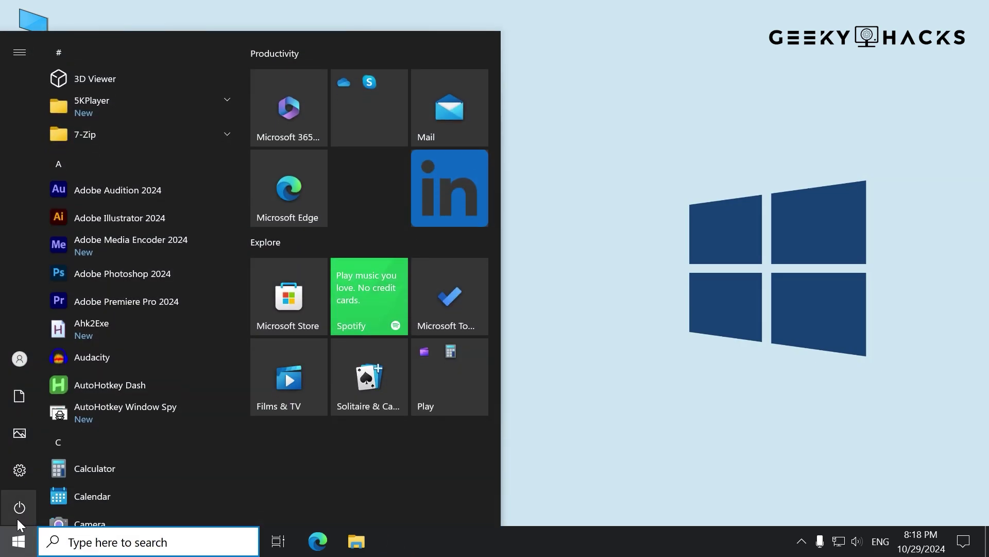
click(17, 518)
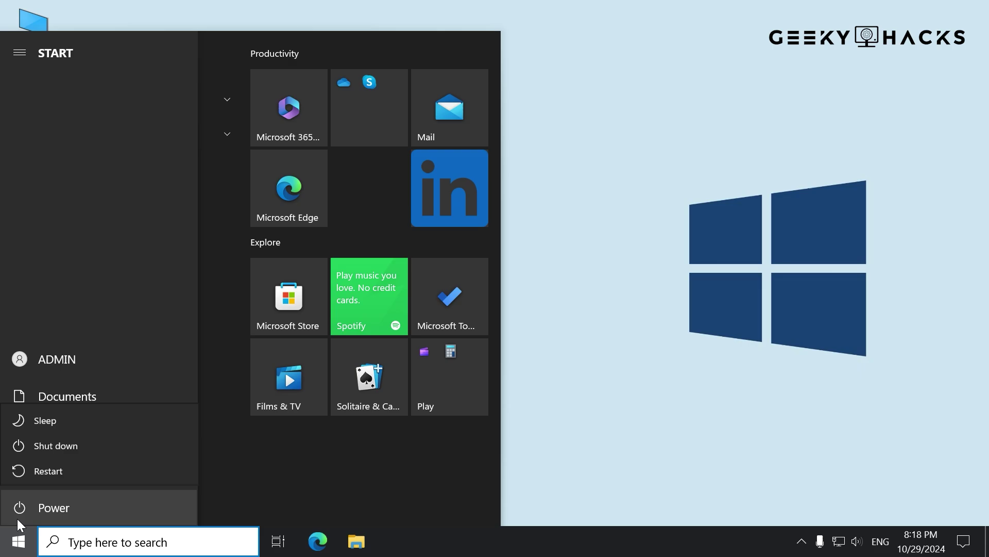
click(86, 478)
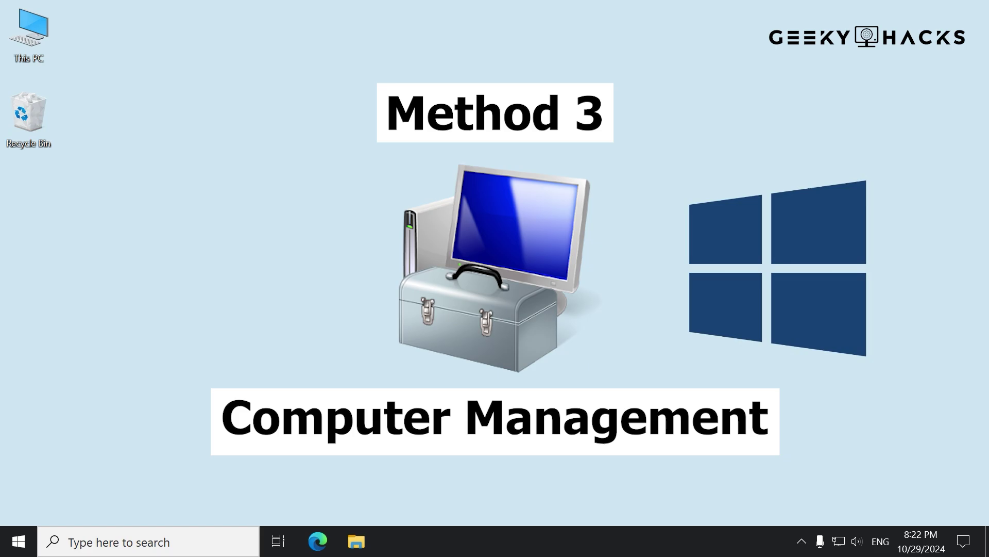
Step: Launch Computer Management from the Start button's Win+X menu
right_click(9, 551)
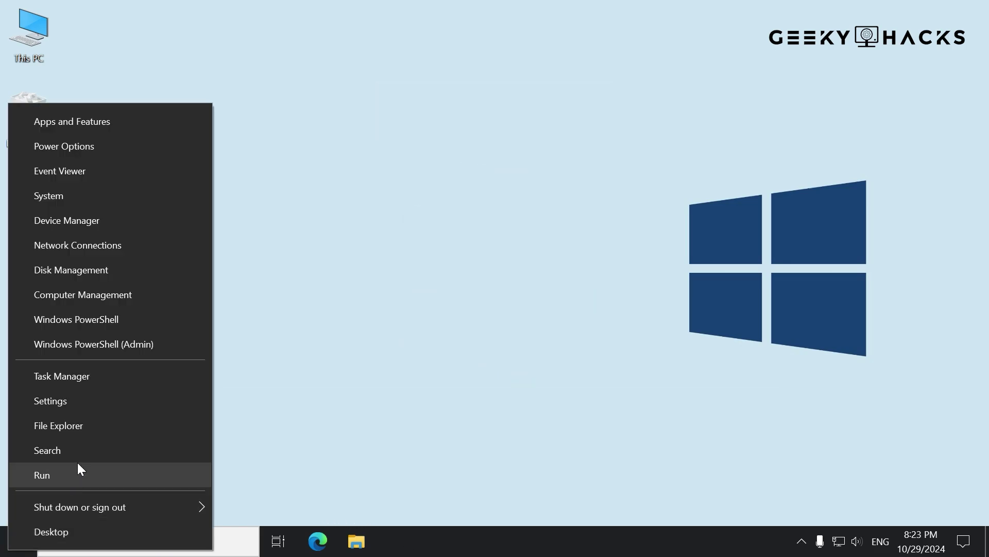
click(144, 297)
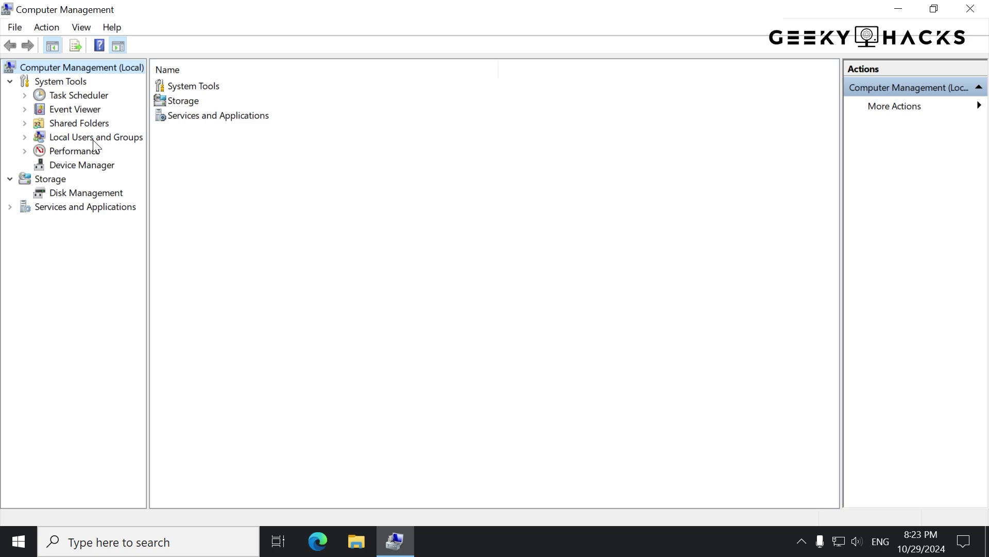
Step: Under Local Users and Groups > Users, choose Set Password for the ADMIN account
click(64, 138)
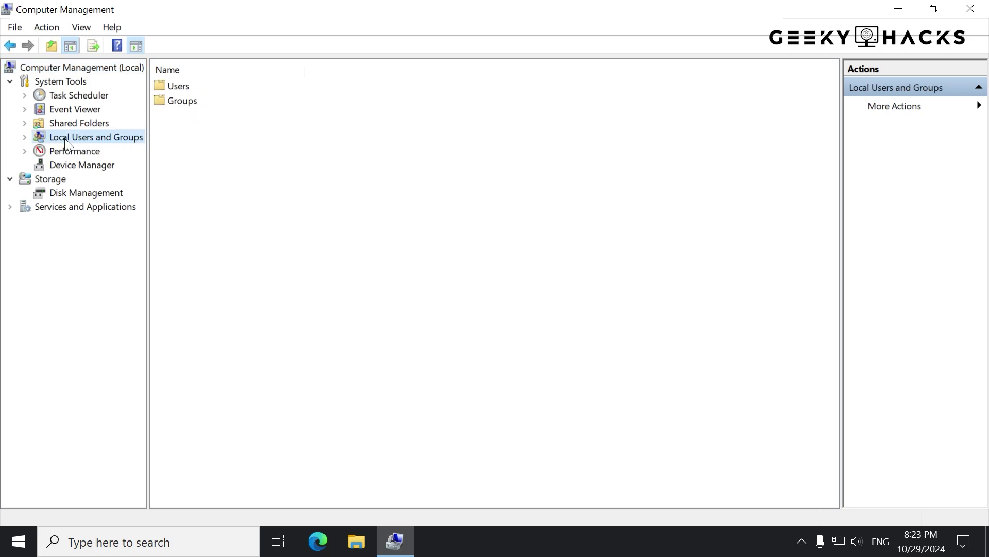
click(25, 138)
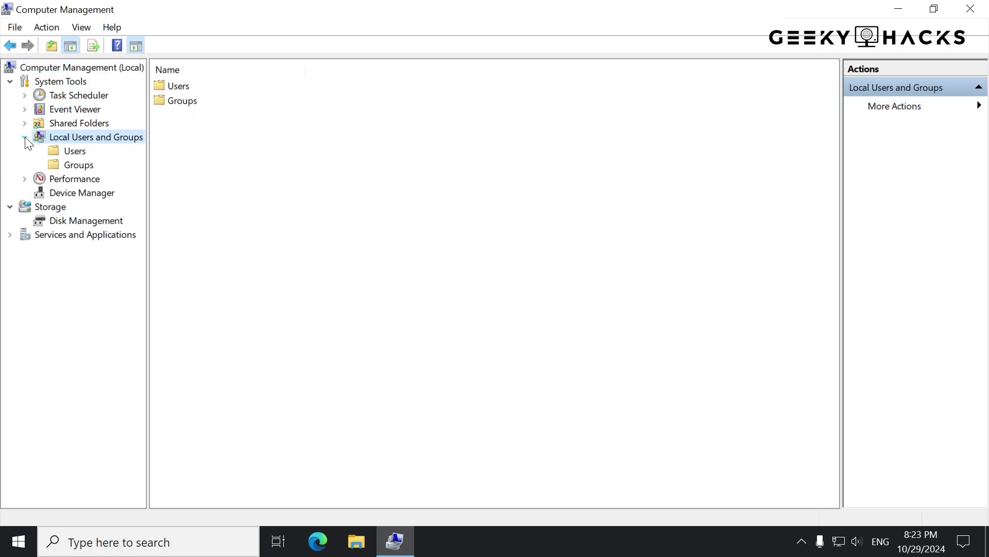
click(78, 154)
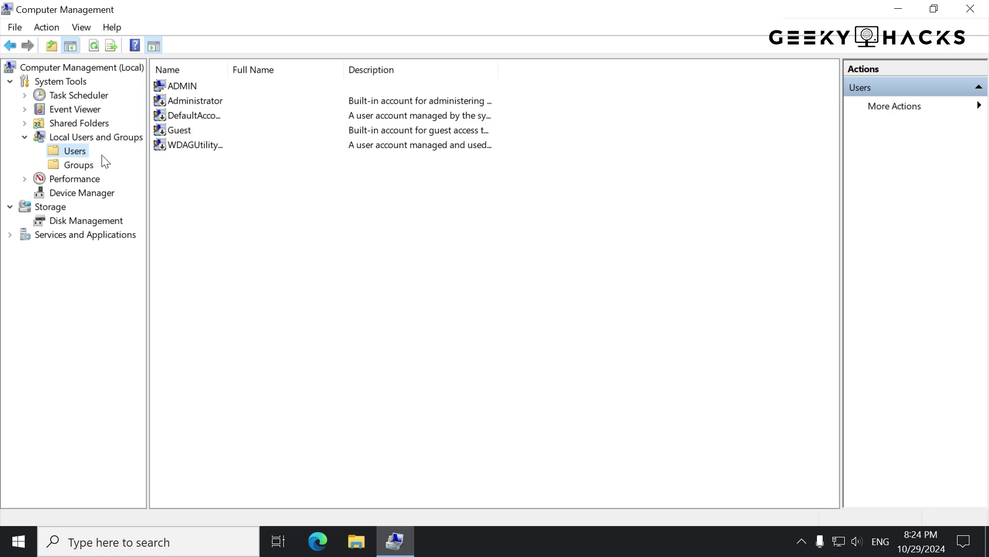
right_click(196, 88)
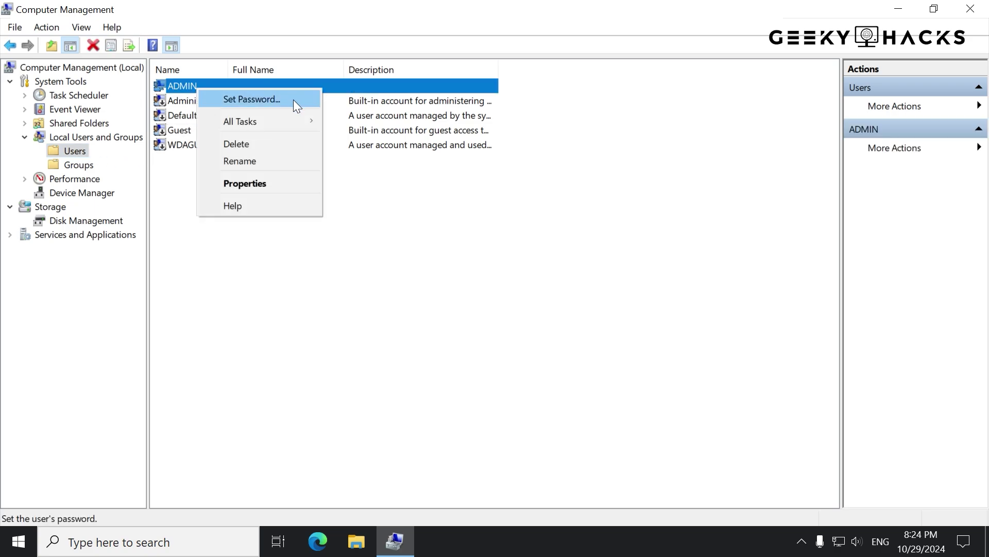
click(294, 99)
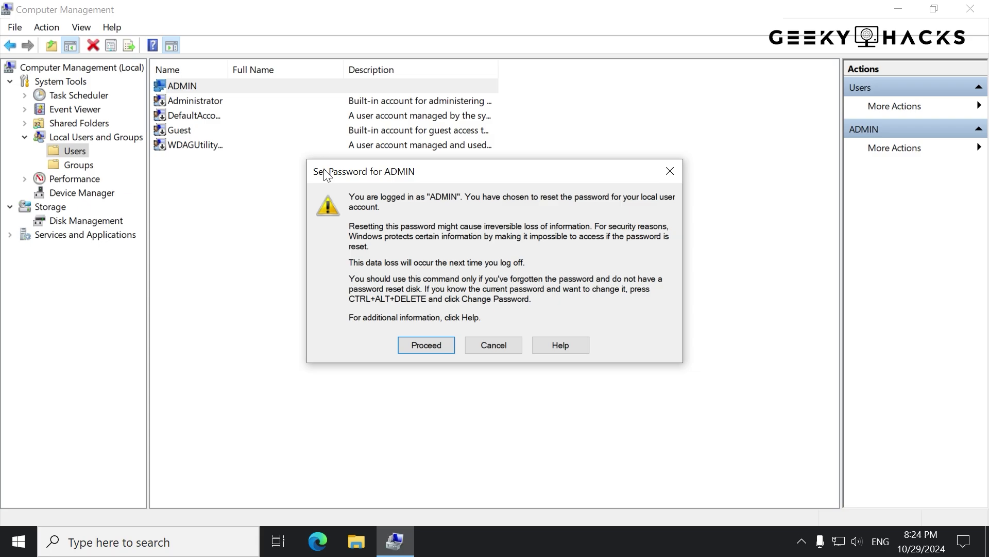
Step: Proceed past the warning, save a blank password for ADMIN, and close Computer Management
click(422, 352)
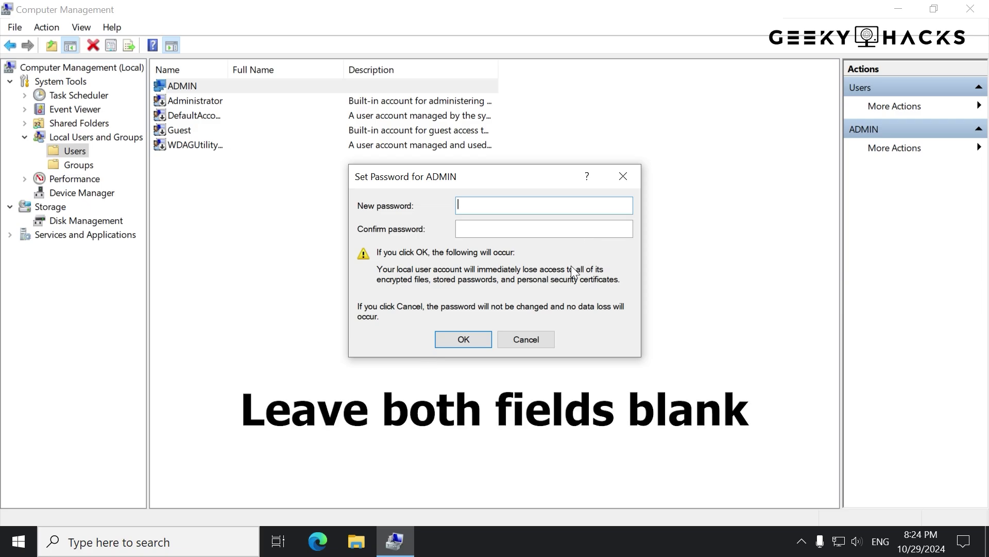
click(475, 346)
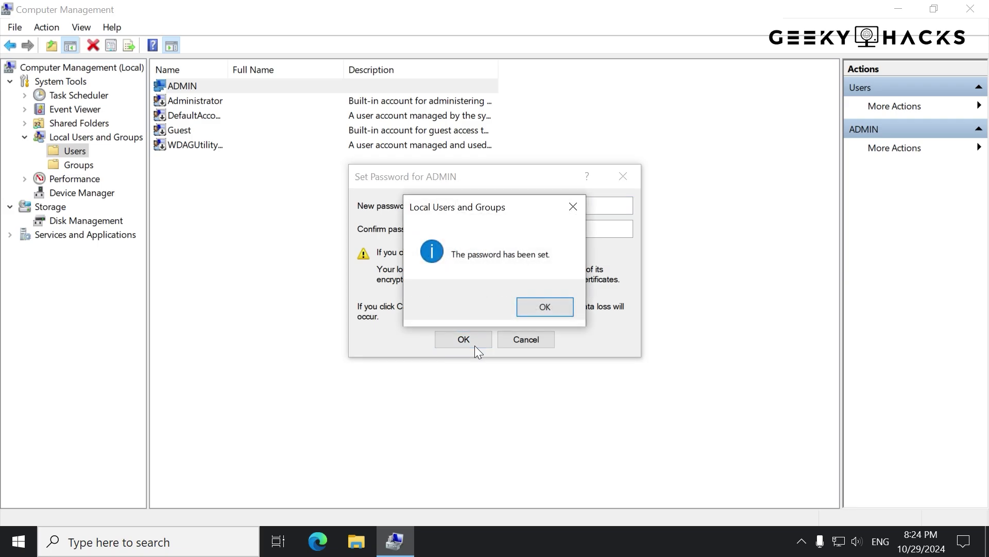
click(561, 313)
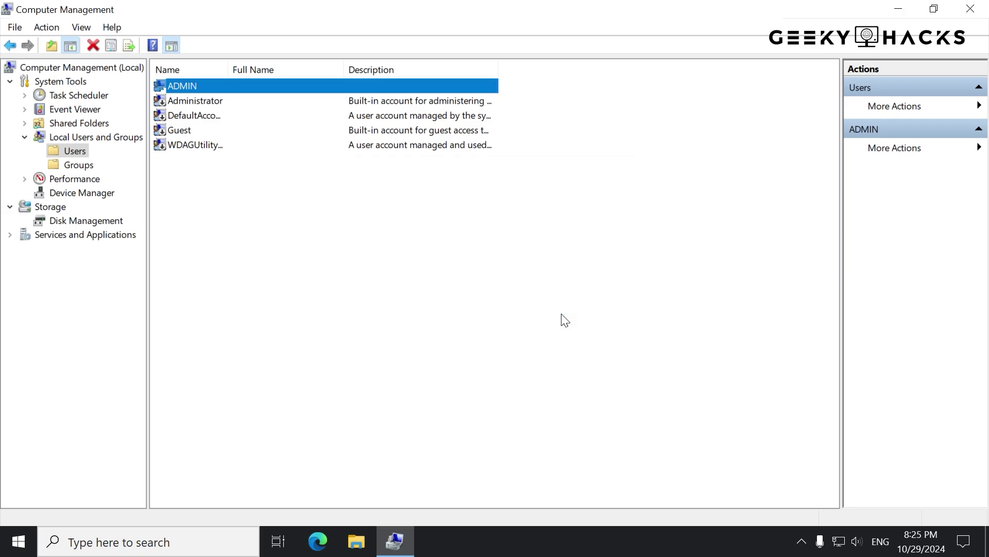
click(971, 8)
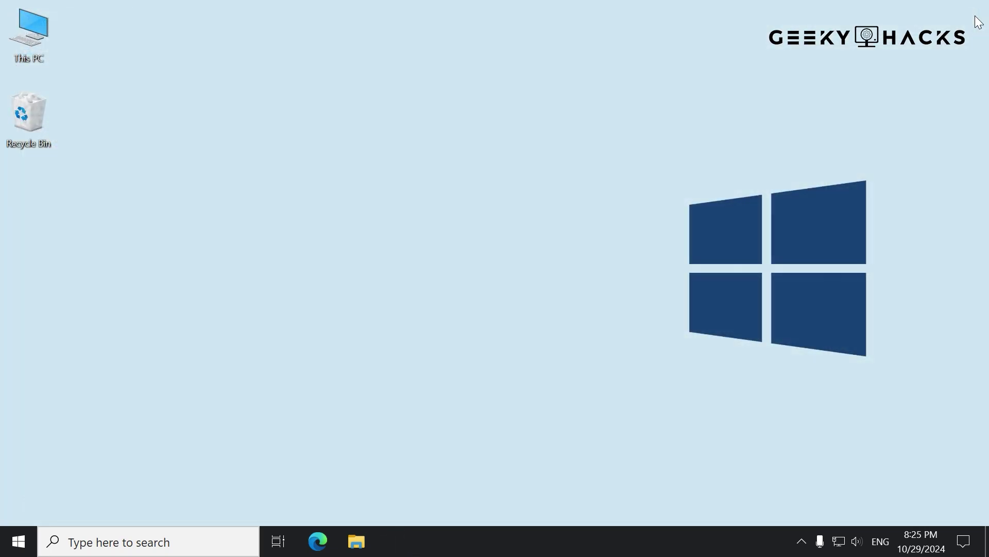
Step: Restart the PC via Start > Power > Restart to test password-free sign-in
click(23, 540)
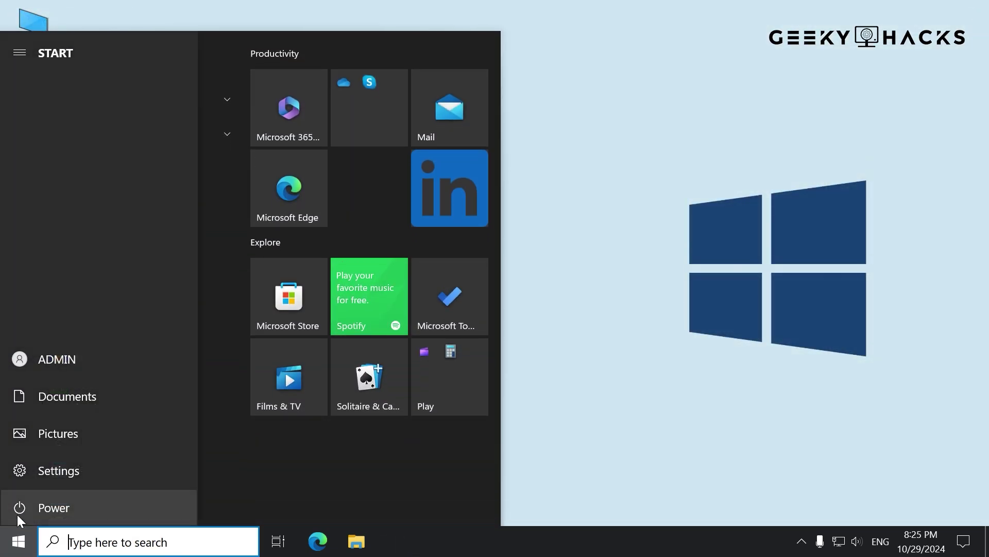
click(18, 514)
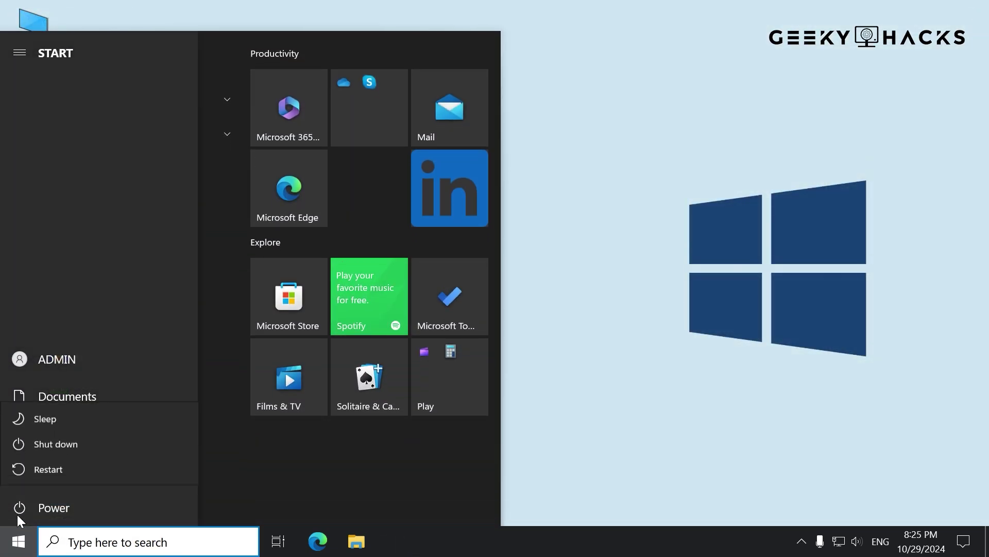
click(85, 473)
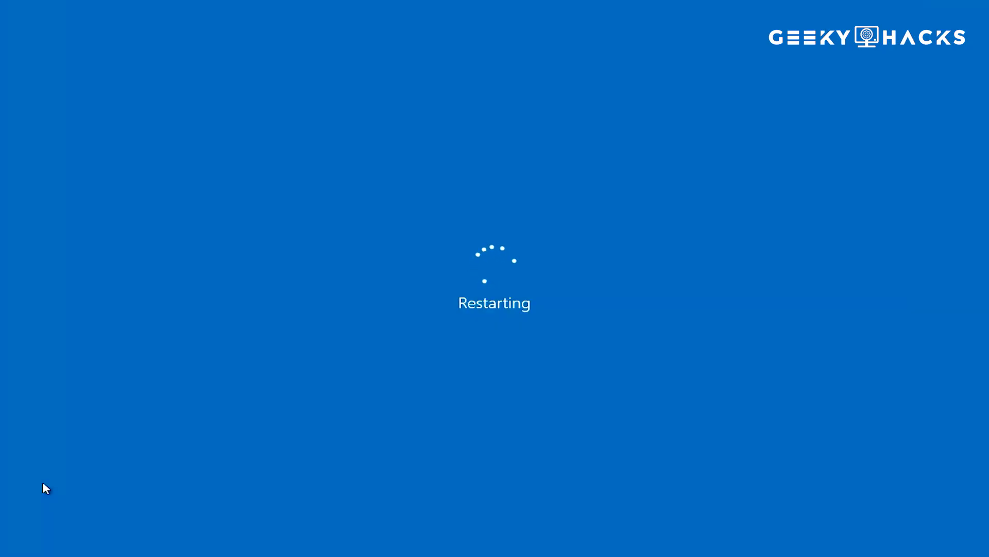